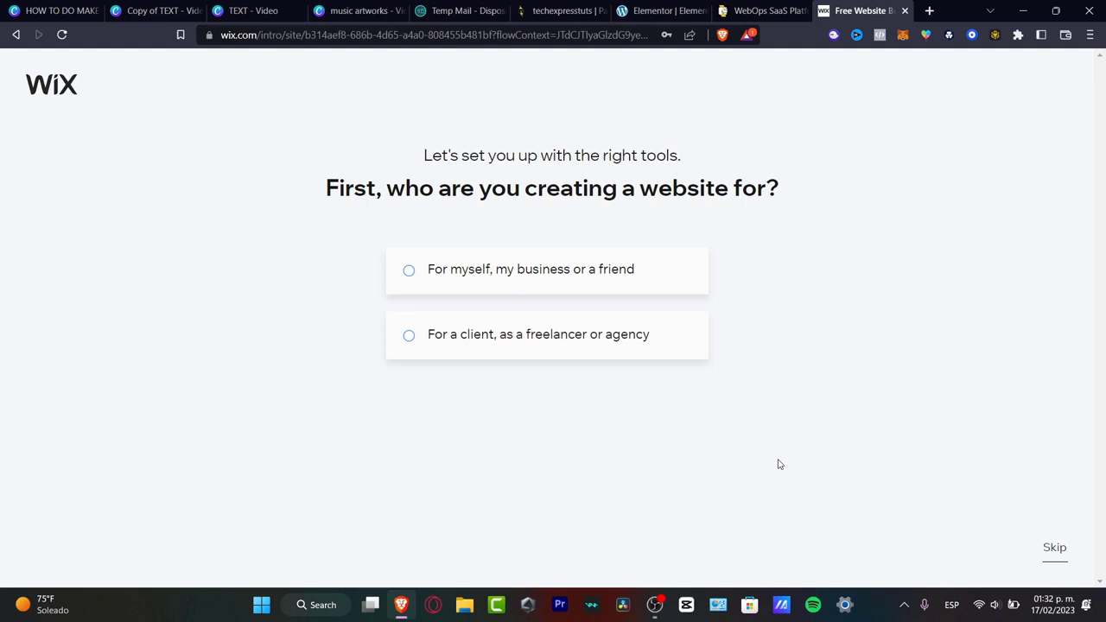
Step: Skip the audience question, choose Blog > Entertainment Blog, and name the site 'Tech Express'
{"action": "left_click", "coordinate": [1054, 549]}
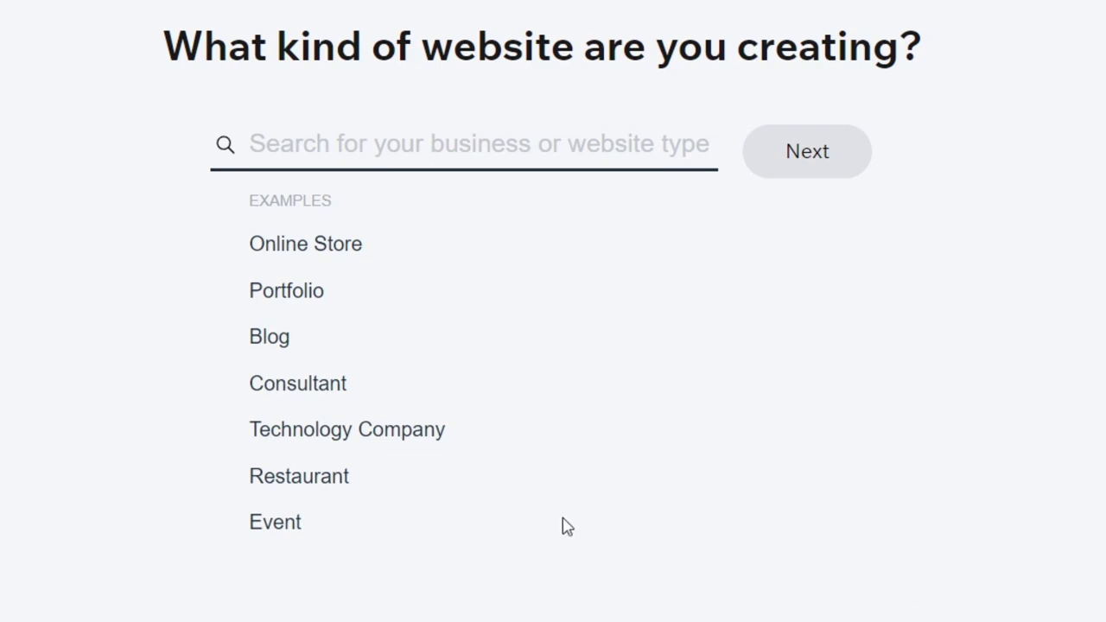
{"action": "left_click", "coordinate": [268, 339]}
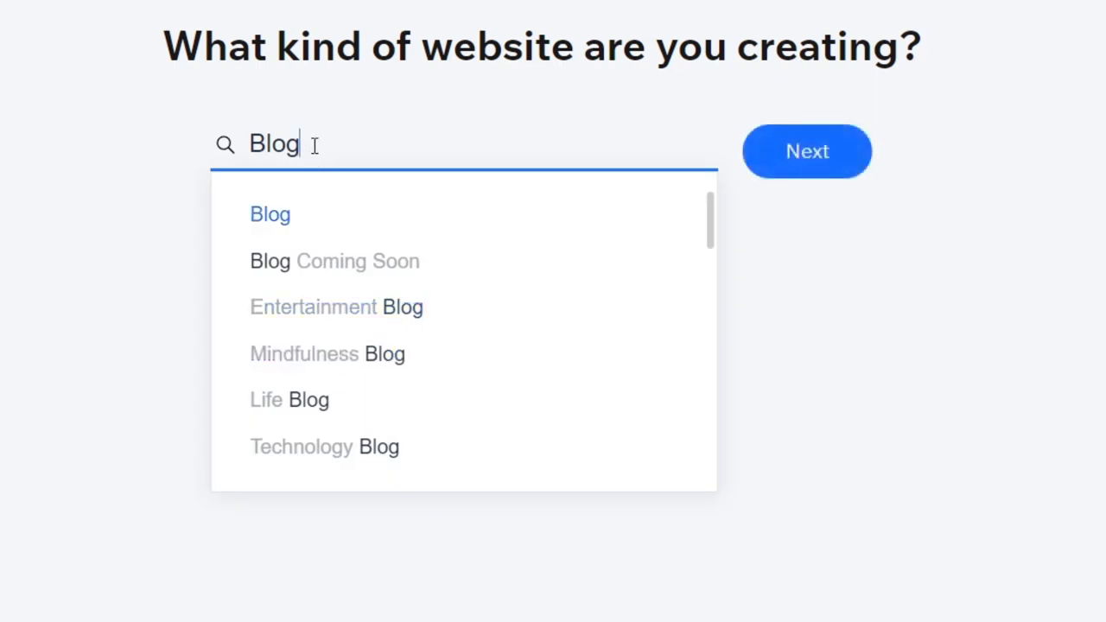
{"action": "left_click", "coordinate": [392, 307]}
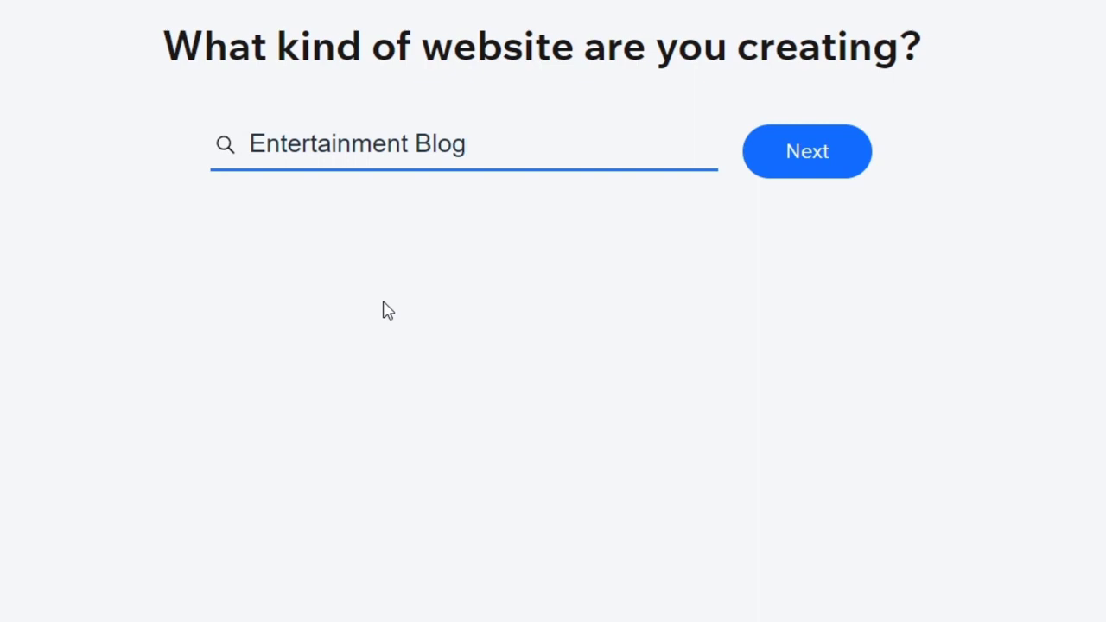
{"action": "left_click", "coordinate": [830, 169]}
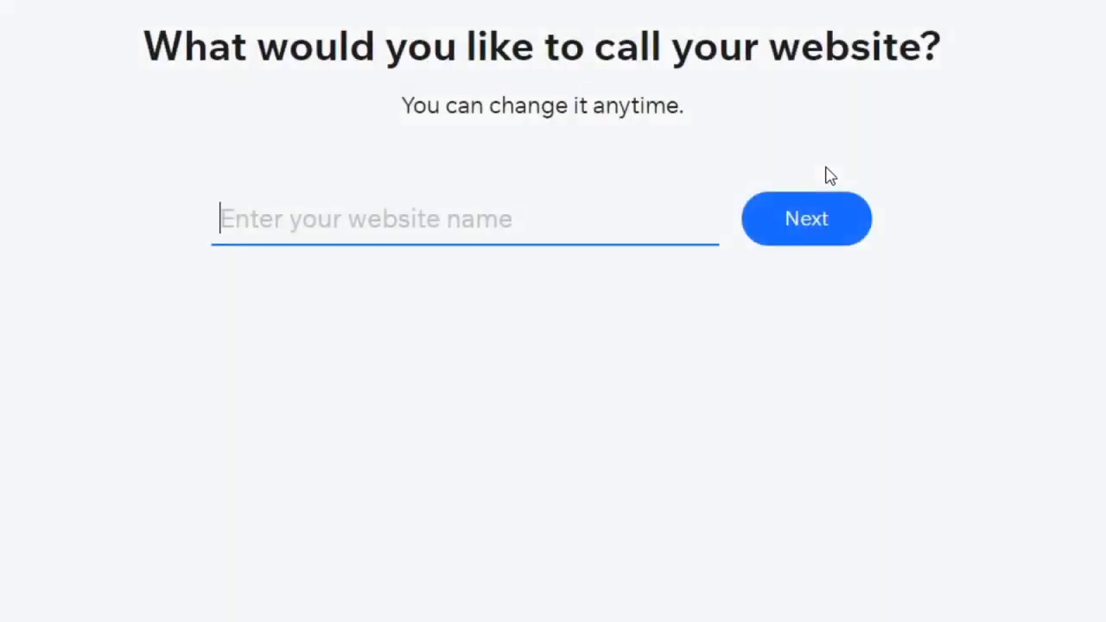
{"action": "type", "text": "Tech Express"}
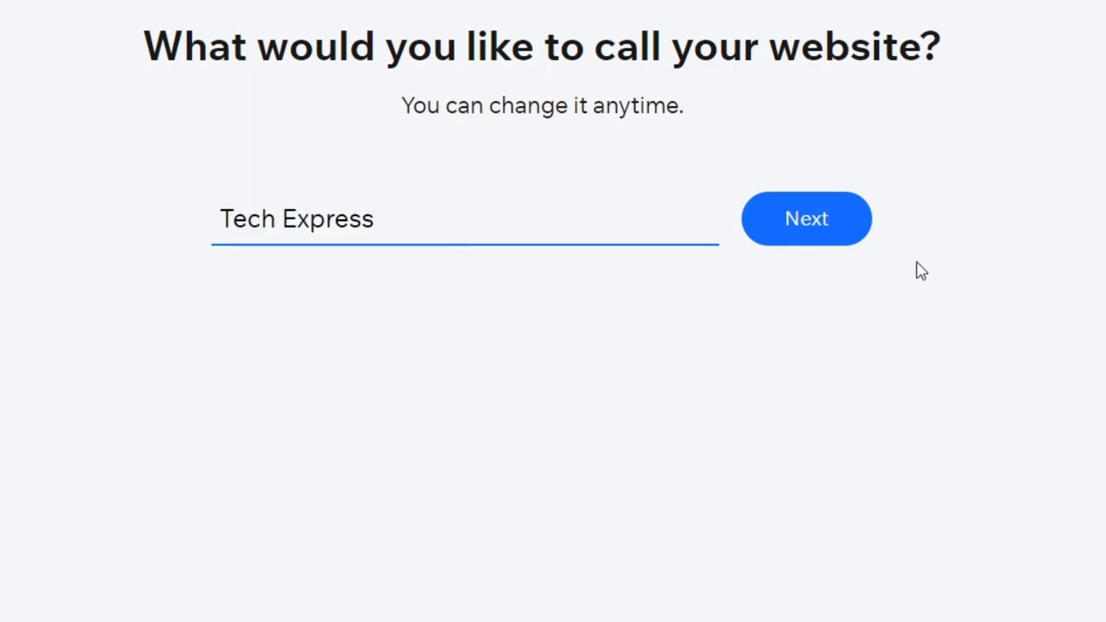
{"action": "left_click", "coordinate": [838, 224]}
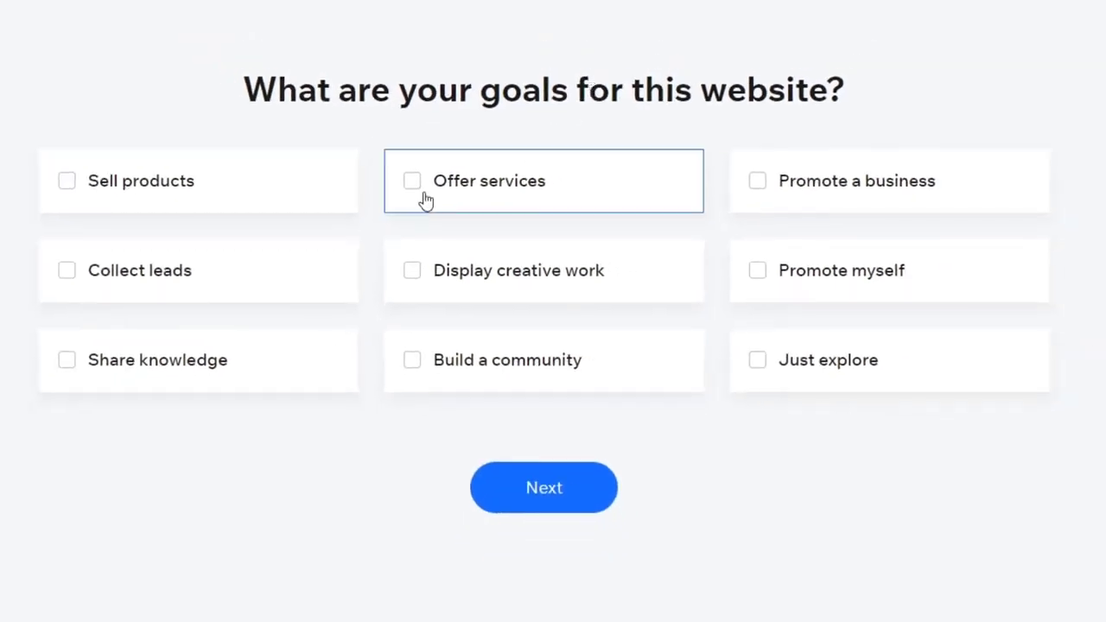
Step: Tick Collect leads, Share knowledge, Build a community and Display creative work as goals
{"action": "left_click", "coordinate": [176, 280]}
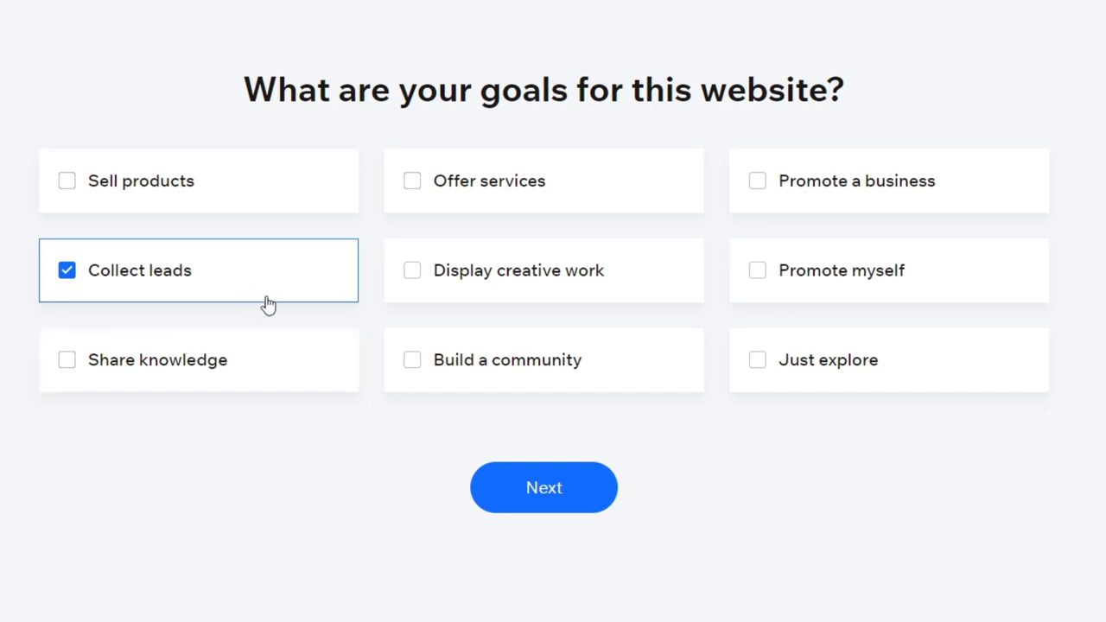
{"action": "left_click", "coordinate": [192, 384]}
{"action": "left_click", "coordinate": [539, 371]}
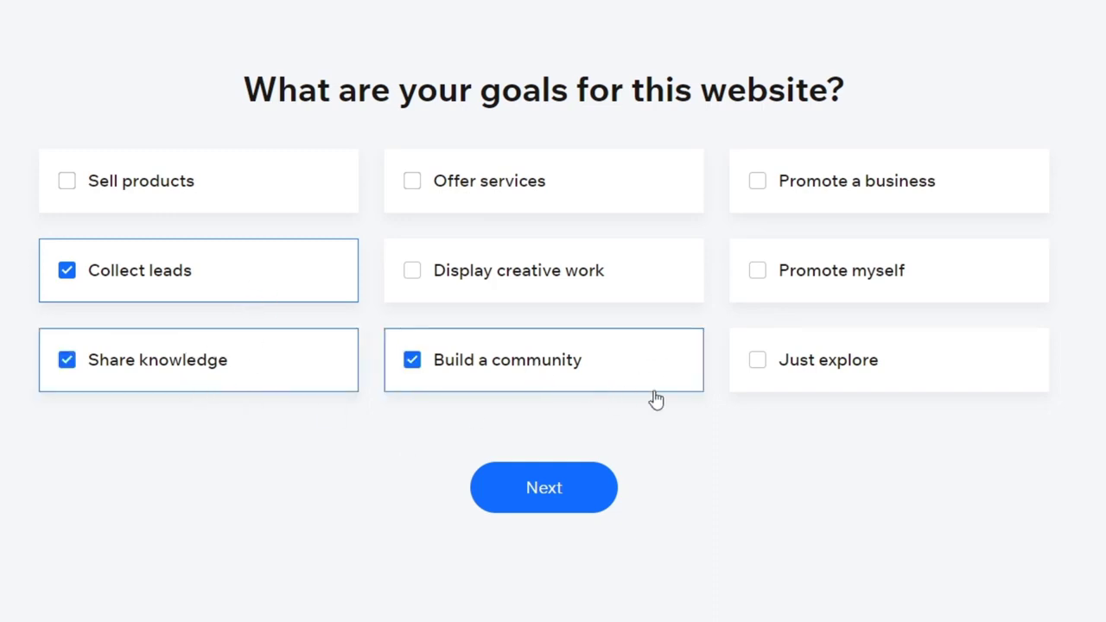
{"action": "left_click", "coordinate": [588, 300]}
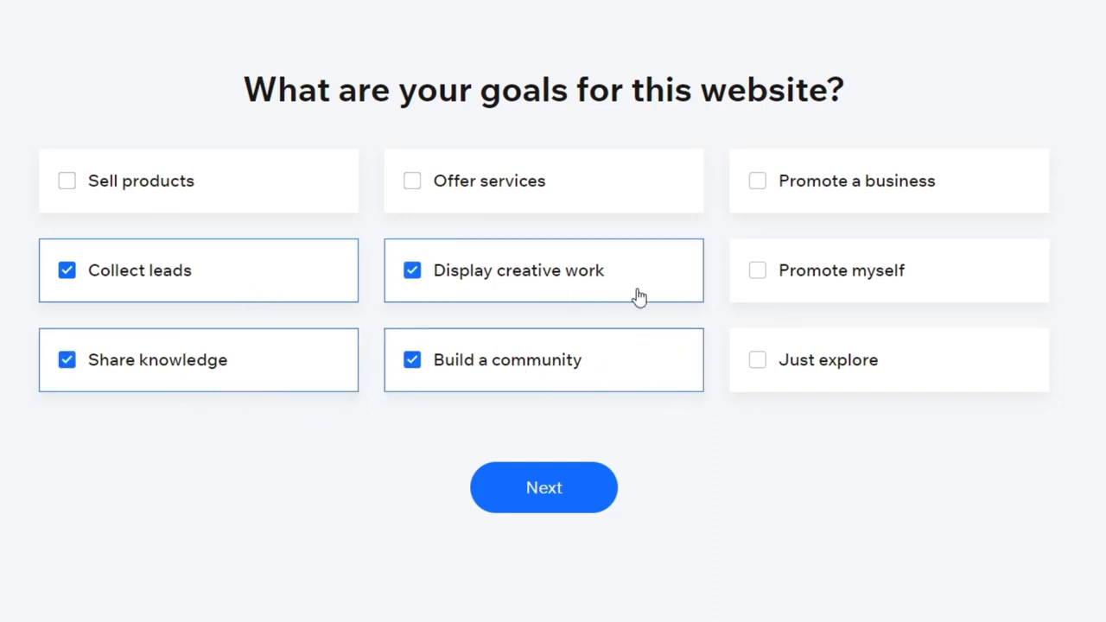
{"action": "left_click", "coordinate": [576, 516]}
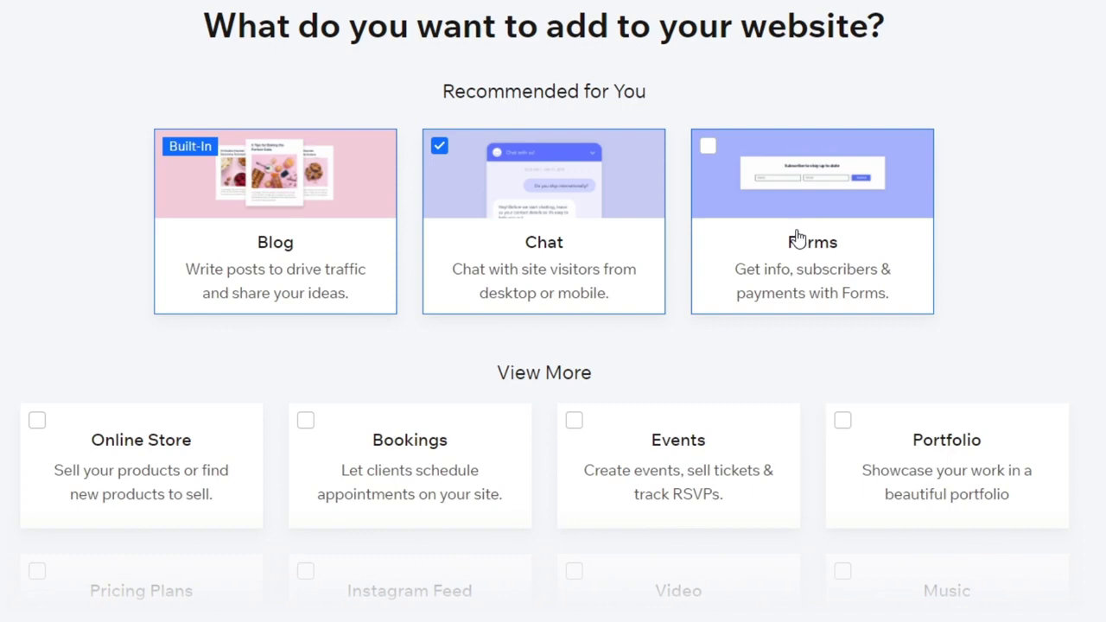
Step: Add the Forms feature, go to the Tech Express dashboard and start a new blog post
{"action": "left_click", "coordinate": [708, 153]}
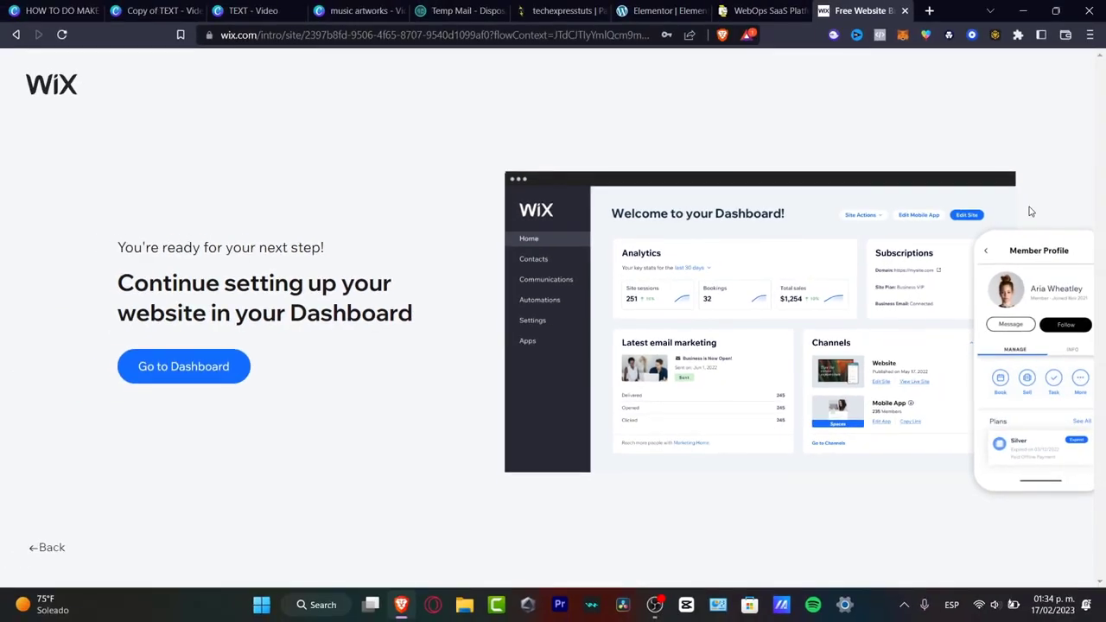
{"action": "left_click", "coordinate": [157, 367]}
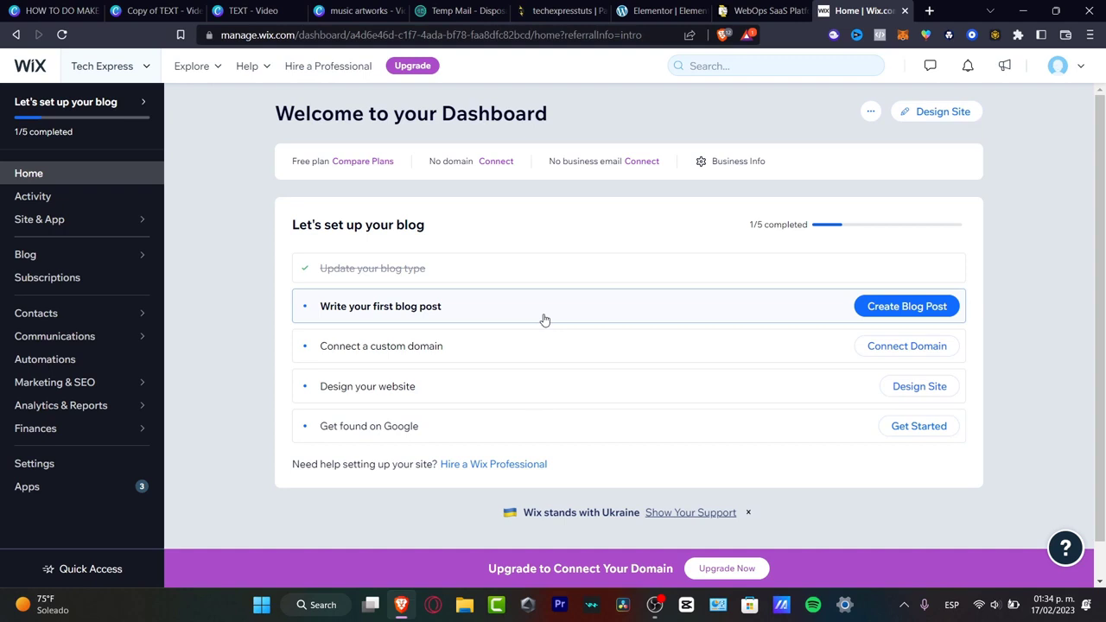
{"action": "left_click", "coordinate": [937, 310]}
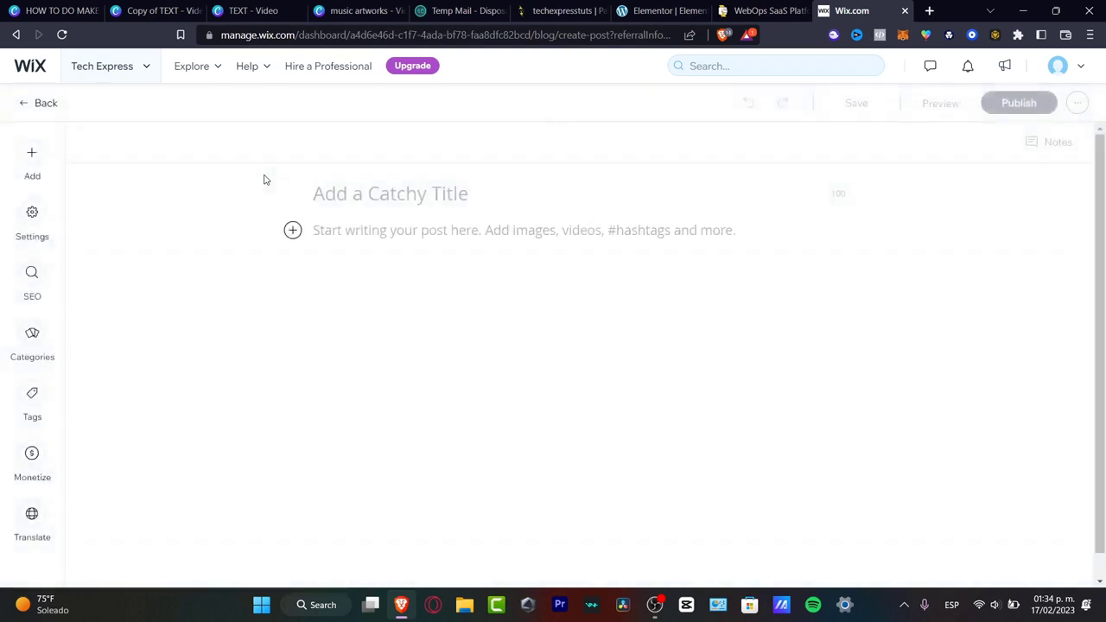
Step: Publish a blog post titled 'Blog #1' with the body 'This is just an example.'
{"action": "left_click", "coordinate": [452, 193]}
{"action": "type", "text": "Blog "}
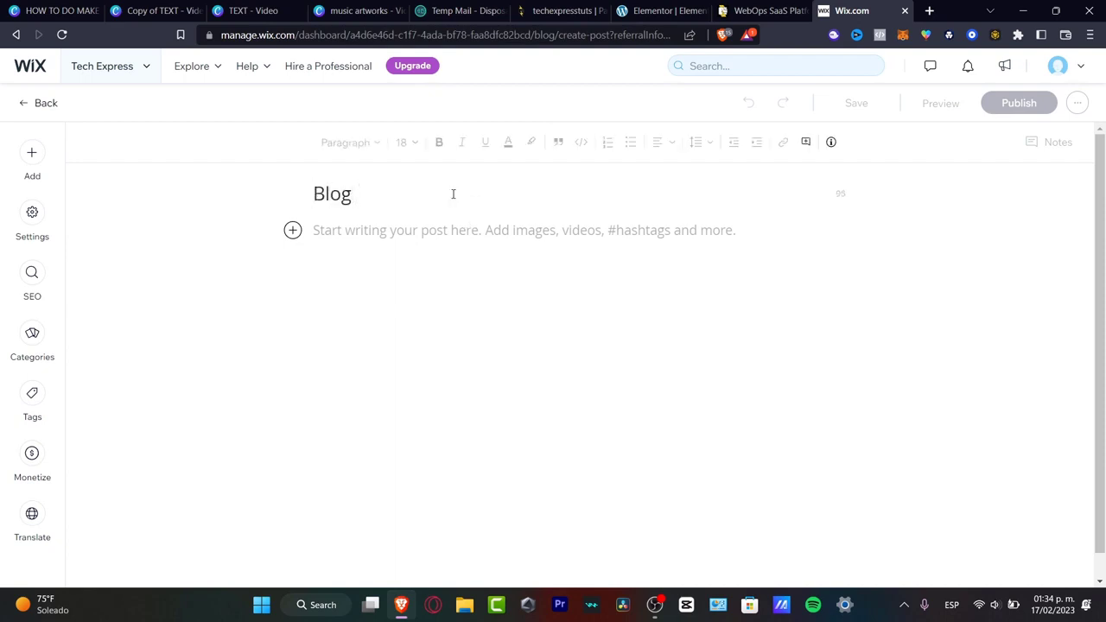
{"action": "type", "text": "#1"}
{"action": "key", "text": "Return"}
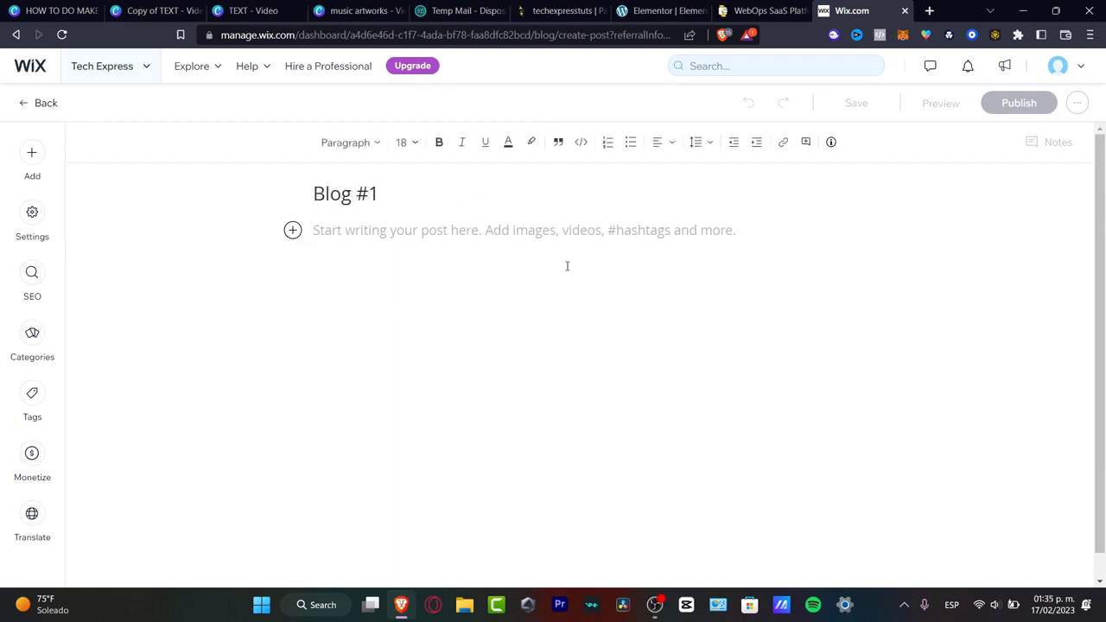
{"action": "type", "text": "This is just a"}
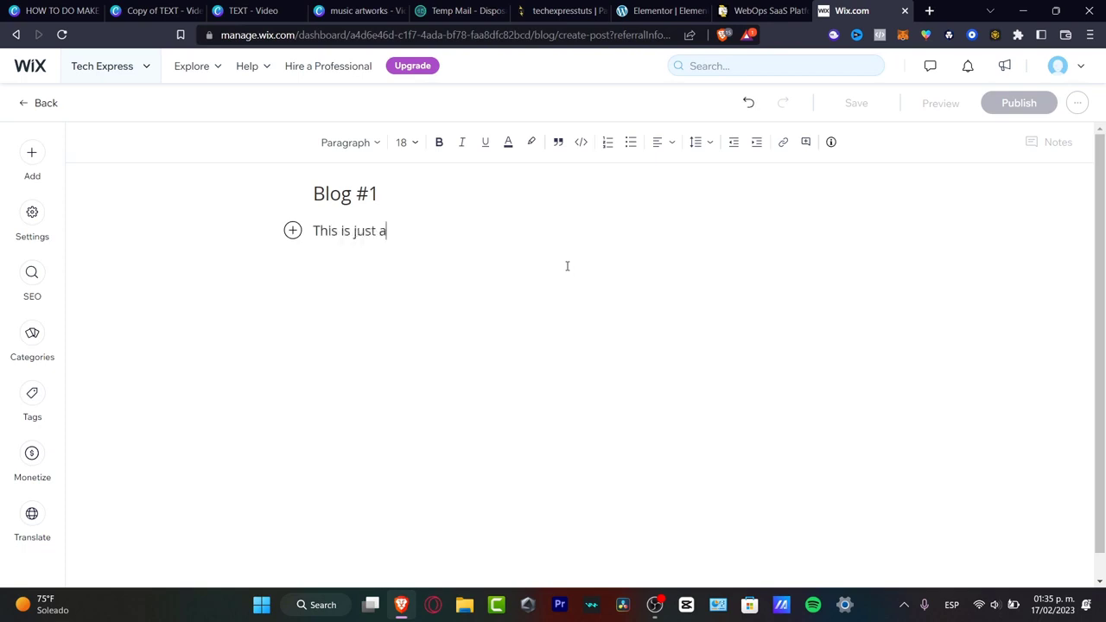
{"action": "type", "text": "n example."}
{"action": "key", "text": "Return"}
{"action": "key", "text": "Return"}
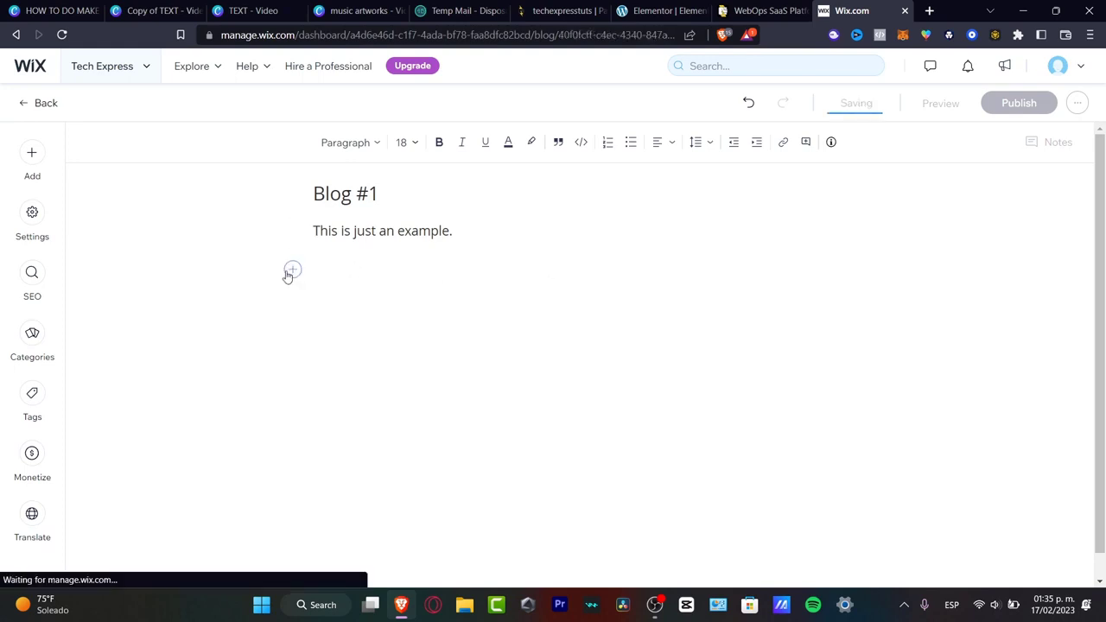
{"action": "left_click", "coordinate": [1026, 107]}
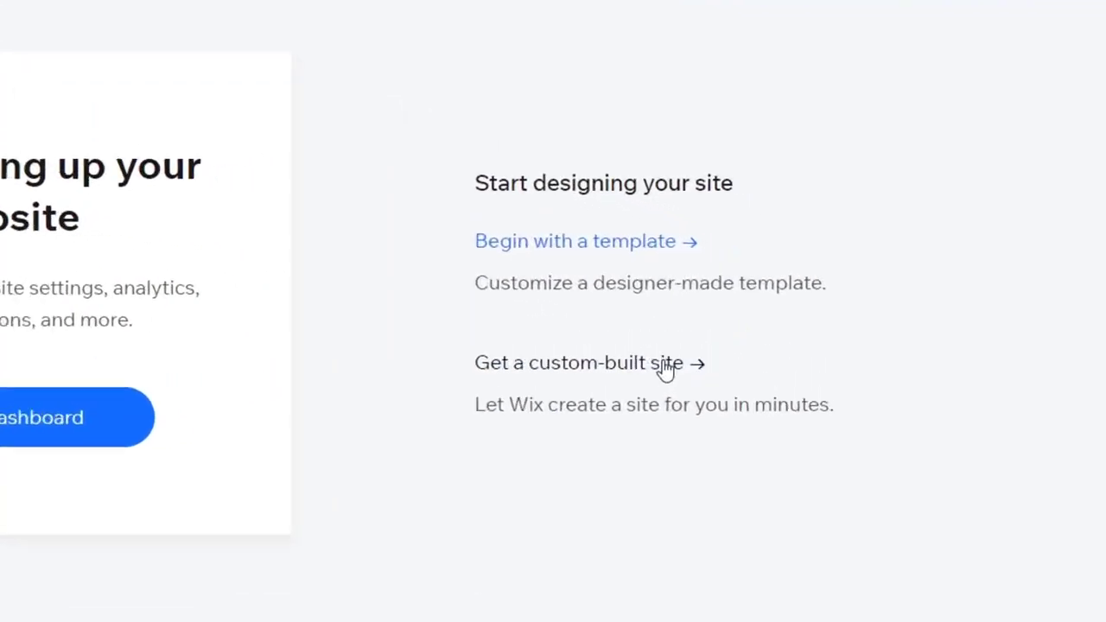
Step: Request a custom-built site, accept the Tech Express Youtube info and choose the CHIC theme
{"action": "left_click", "coordinate": [672, 370]}
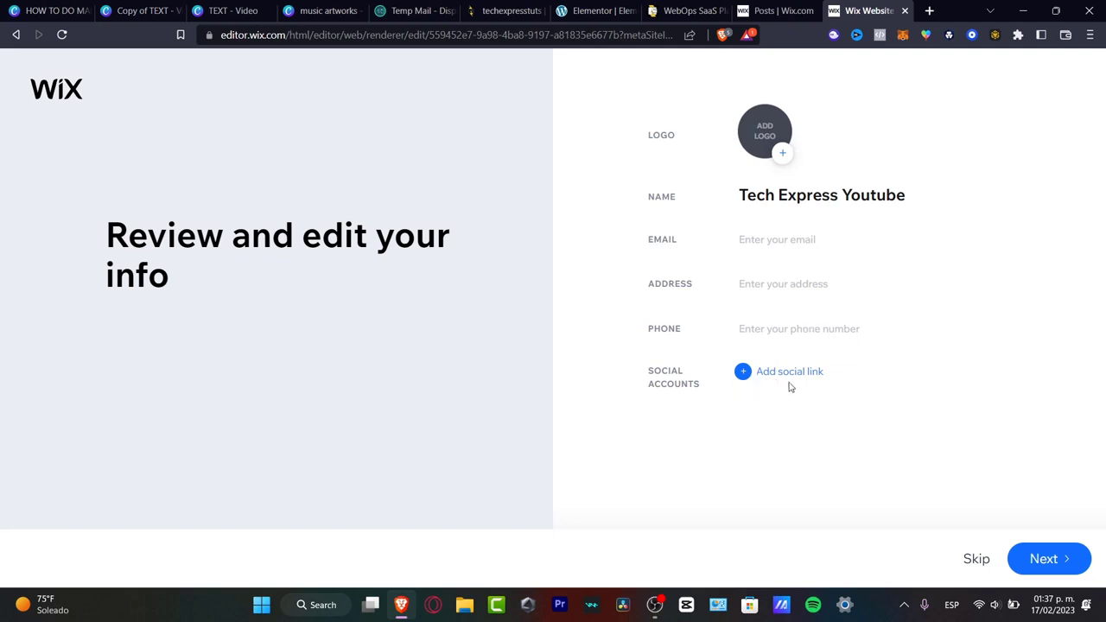
{"action": "left_click", "coordinate": [1063, 557]}
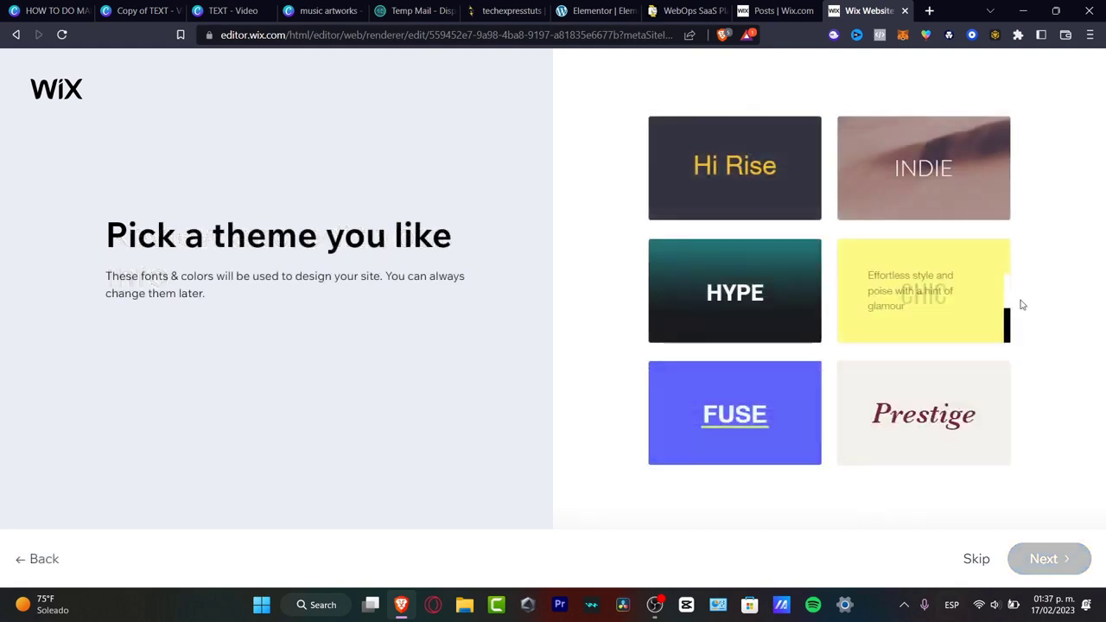
{"action": "left_click", "coordinate": [957, 292]}
{"action": "left_click", "coordinate": [1047, 559]}
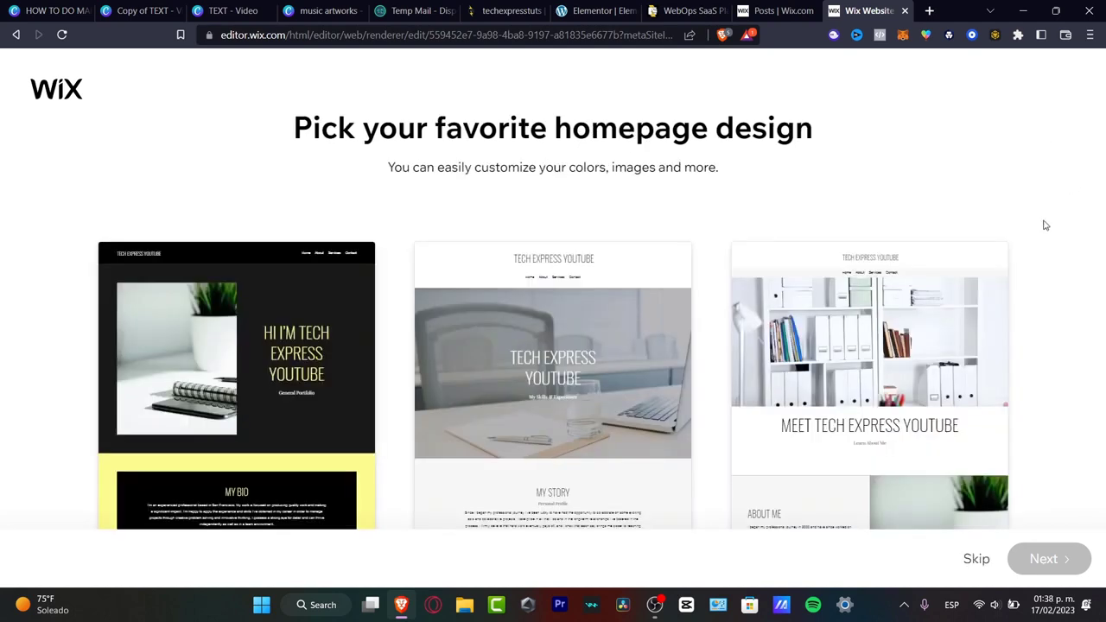
Step: Choose the left homepage design for the site
{"action": "mouse_move", "coordinate": [251, 402]}
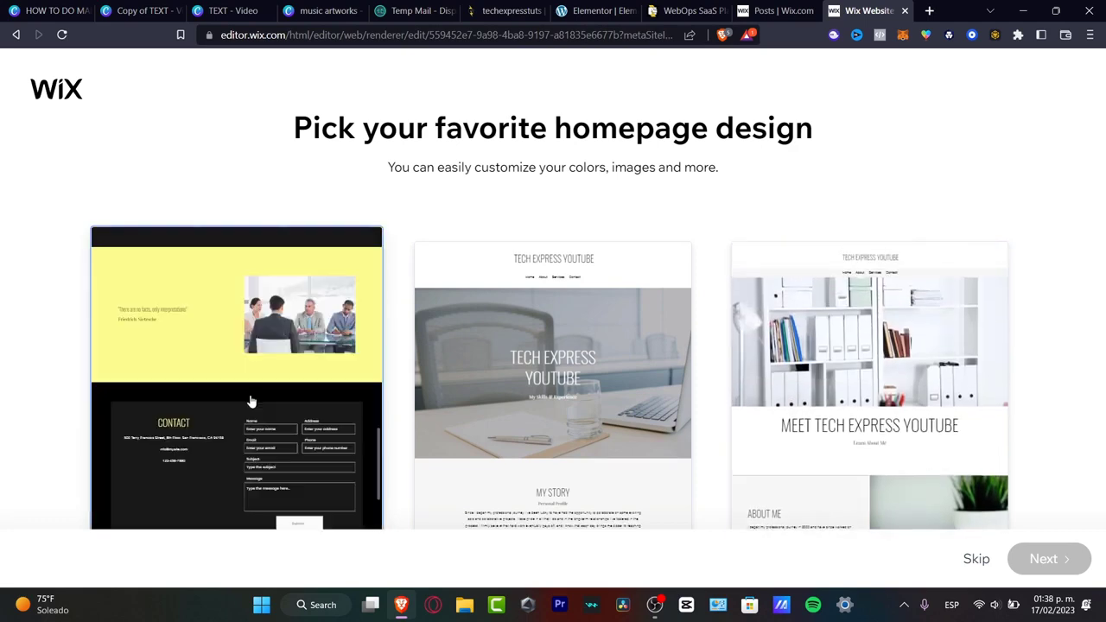
{"action": "left_click", "coordinate": [224, 340]}
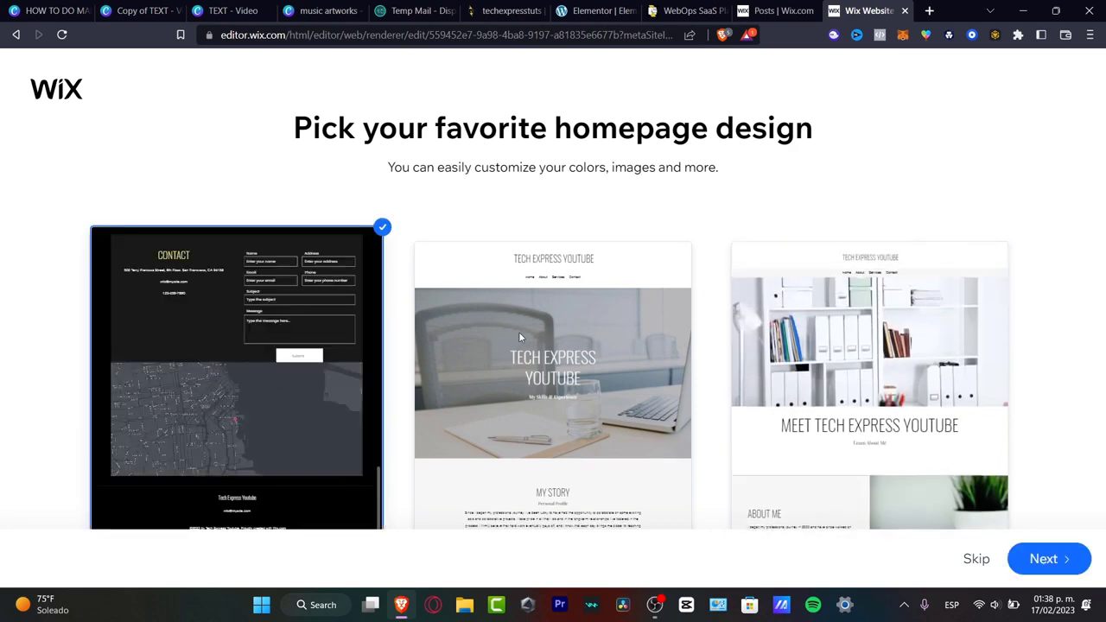
{"action": "left_click", "coordinate": [1047, 564]}
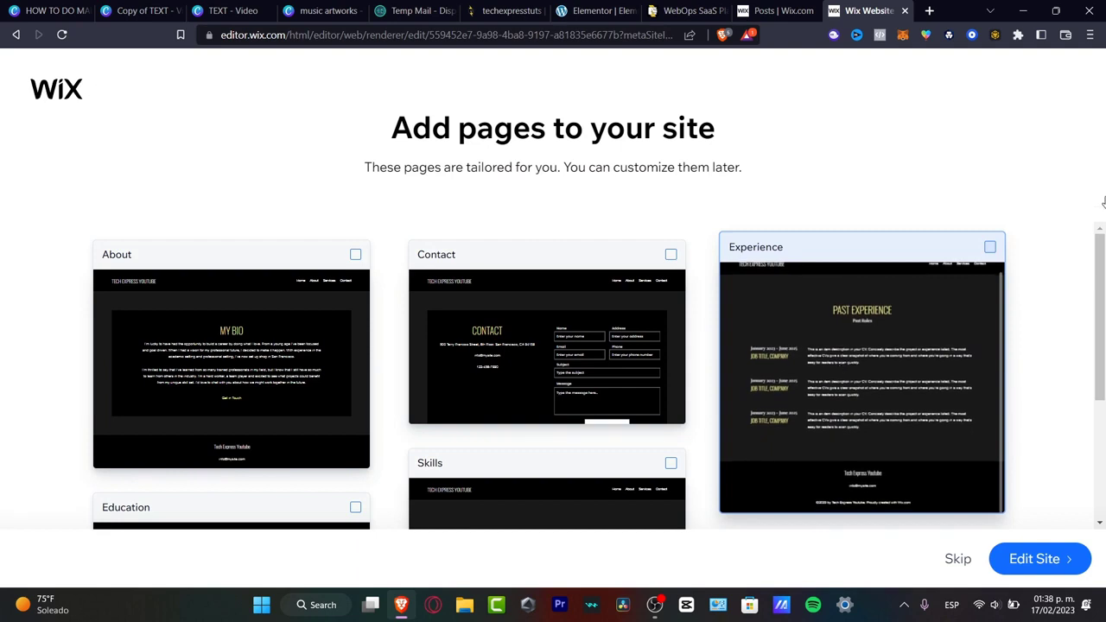
Step: Add the Contact, About, Skills and Experience pages and open the site in the editor
{"action": "left_click", "coordinate": [661, 246]}
{"action": "left_click", "coordinate": [350, 249]}
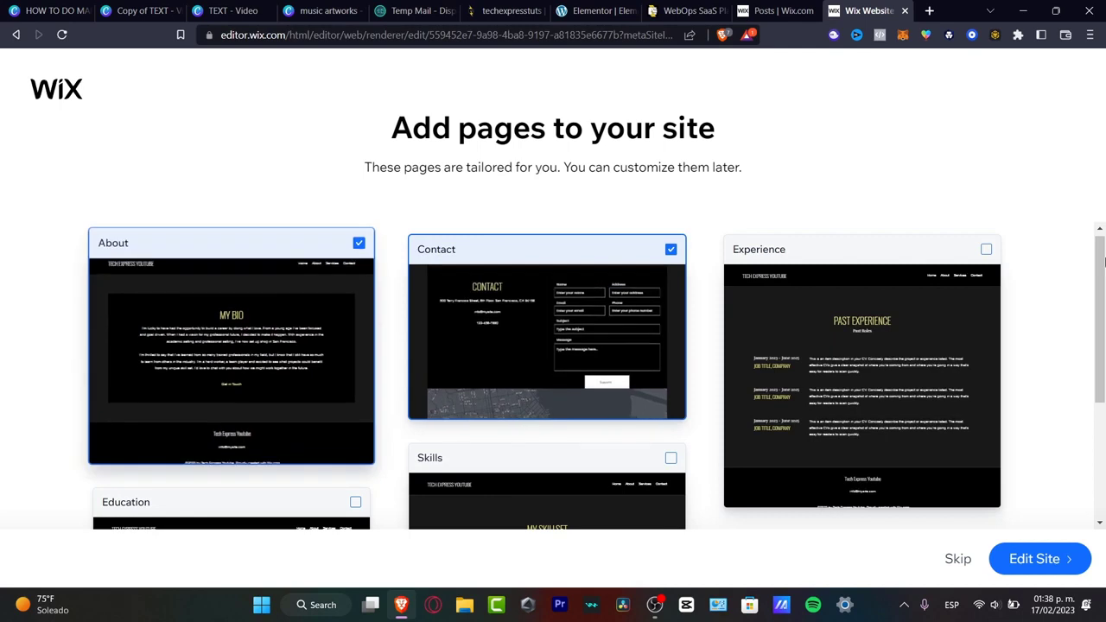
{"action": "scroll", "coordinate": [1100, 283], "scroll_direction": "down", "scroll_amount": 3}
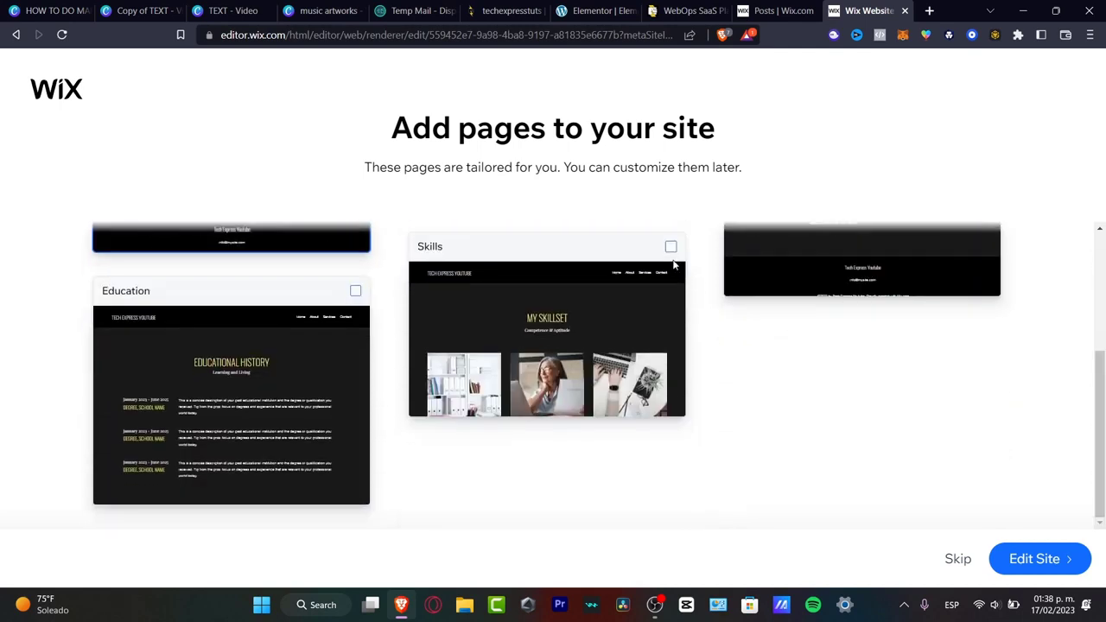
{"action": "left_click", "coordinate": [672, 245]}
{"action": "scroll", "coordinate": [1081, 371], "scroll_direction": "up", "scroll_amount": 3}
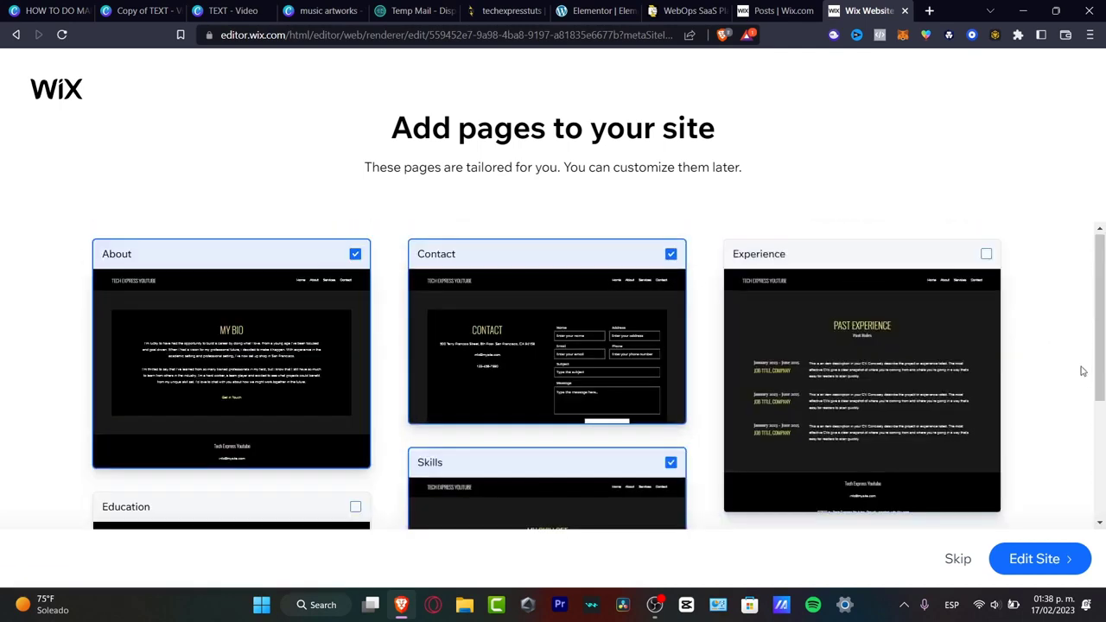
{"action": "left_click", "coordinate": [990, 246]}
{"action": "left_click", "coordinate": [1039, 559]}
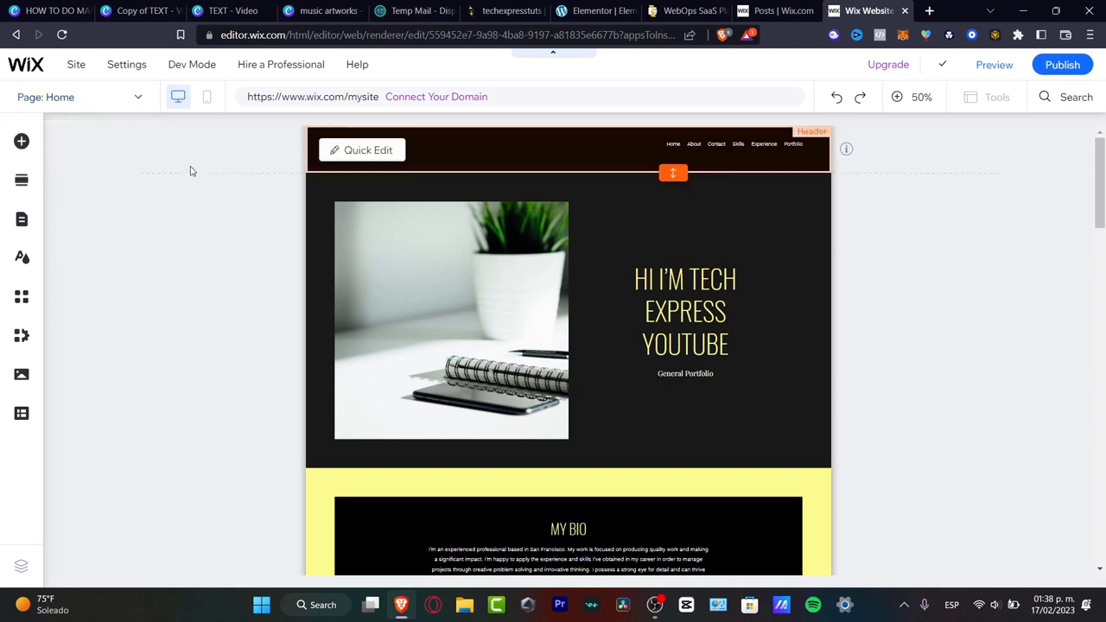
{"action": "left_click", "coordinate": [105, 104]}
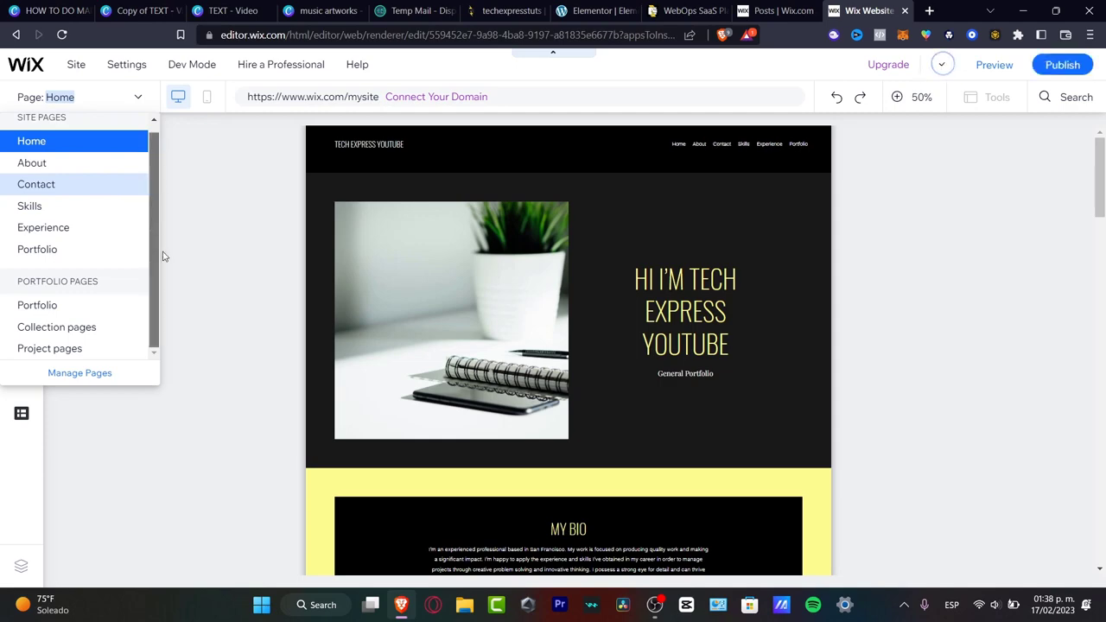
{"action": "scroll", "coordinate": [153, 154], "scroll_direction": "up", "scroll_amount": 1}
{"action": "mouse_move", "coordinate": [153, 154]}
{"action": "left_mouse_down"}
{"action": "mouse_move", "coordinate": [165, 210]}
{"action": "mouse_move", "coordinate": [169, 140]}
{"action": "left_mouse_up"}
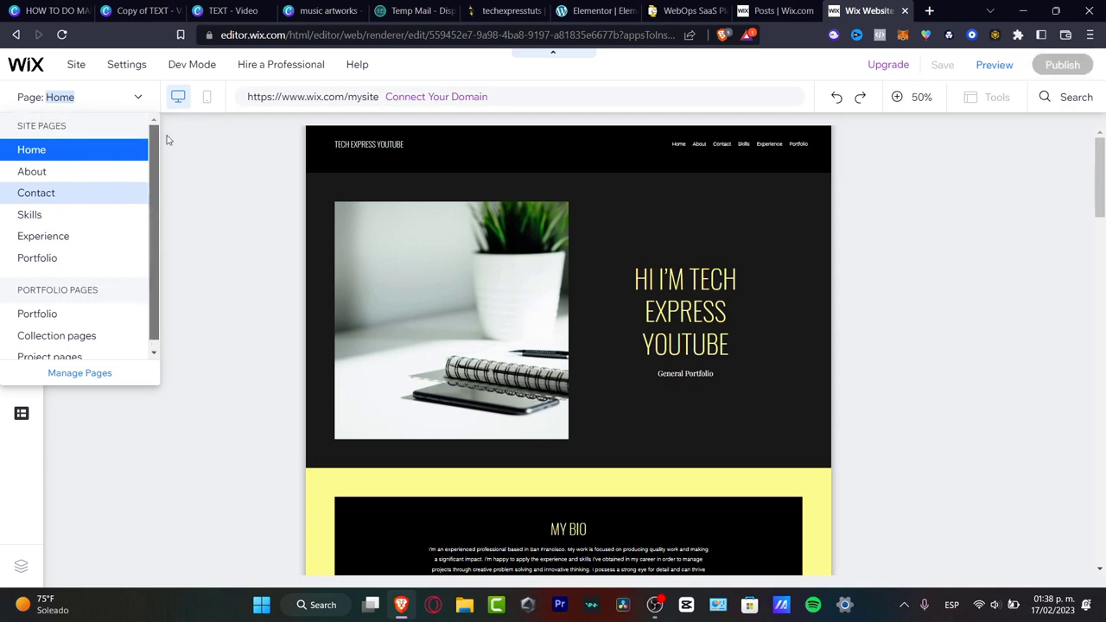
{"action": "scroll", "coordinate": [103, 285], "scroll_direction": "down", "scroll_amount": 1}
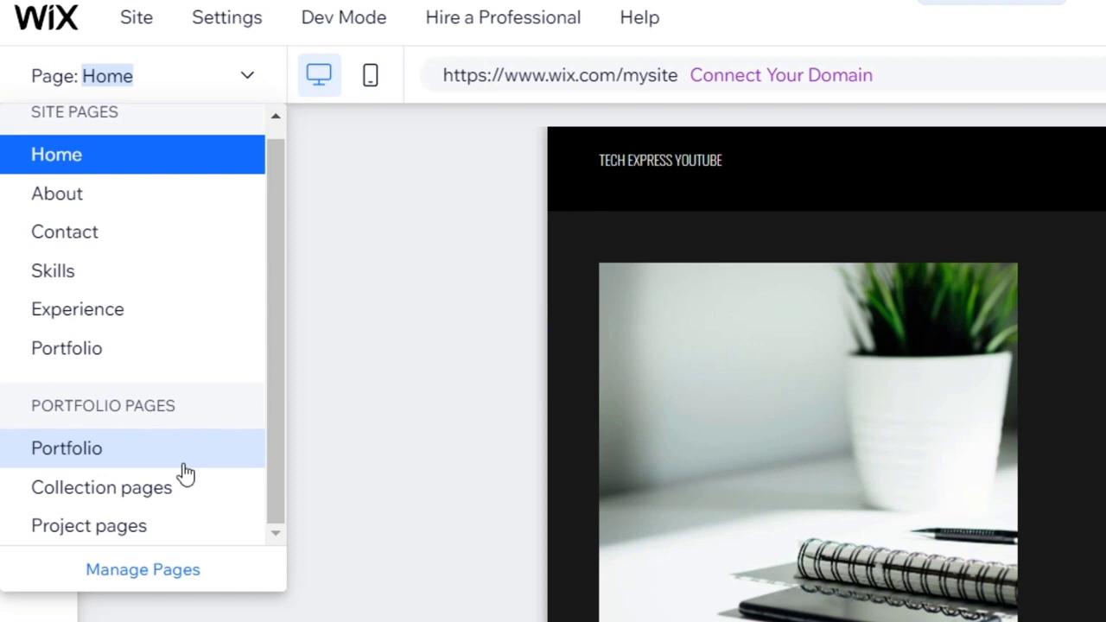
{"action": "left_click", "coordinate": [385, 286]}
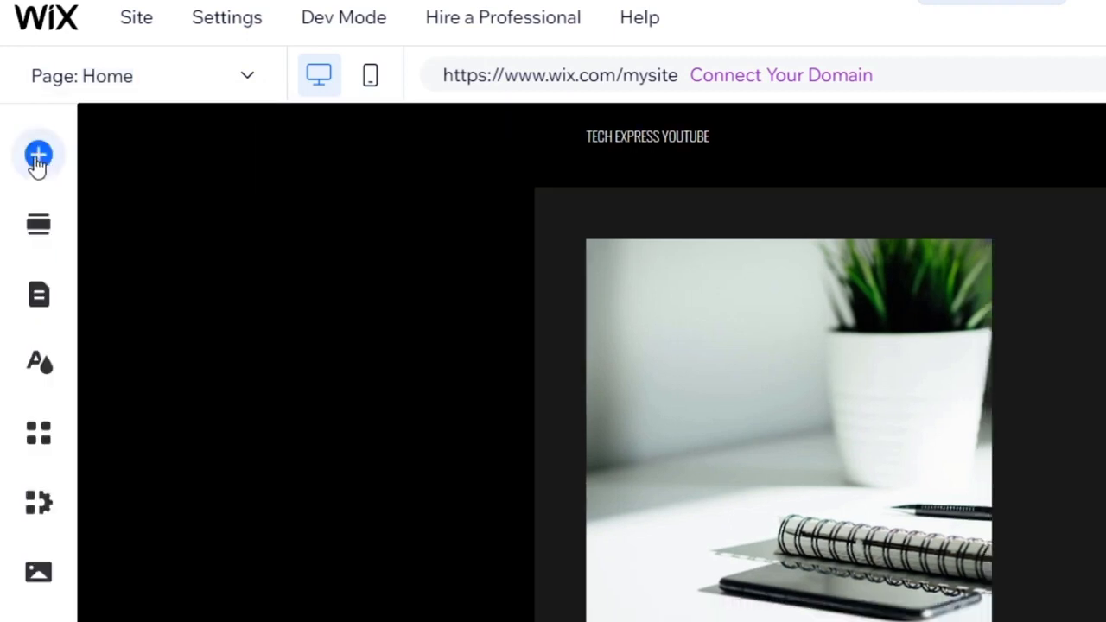
{"action": "left_click", "coordinate": [37, 164]}
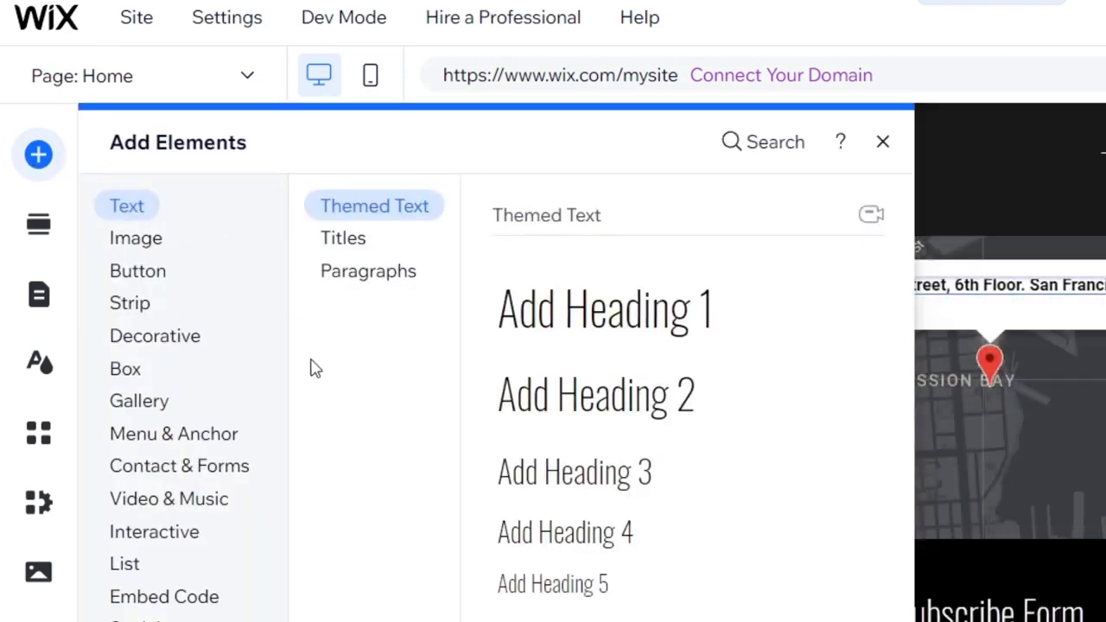
{"action": "left_click", "coordinate": [144, 239]}
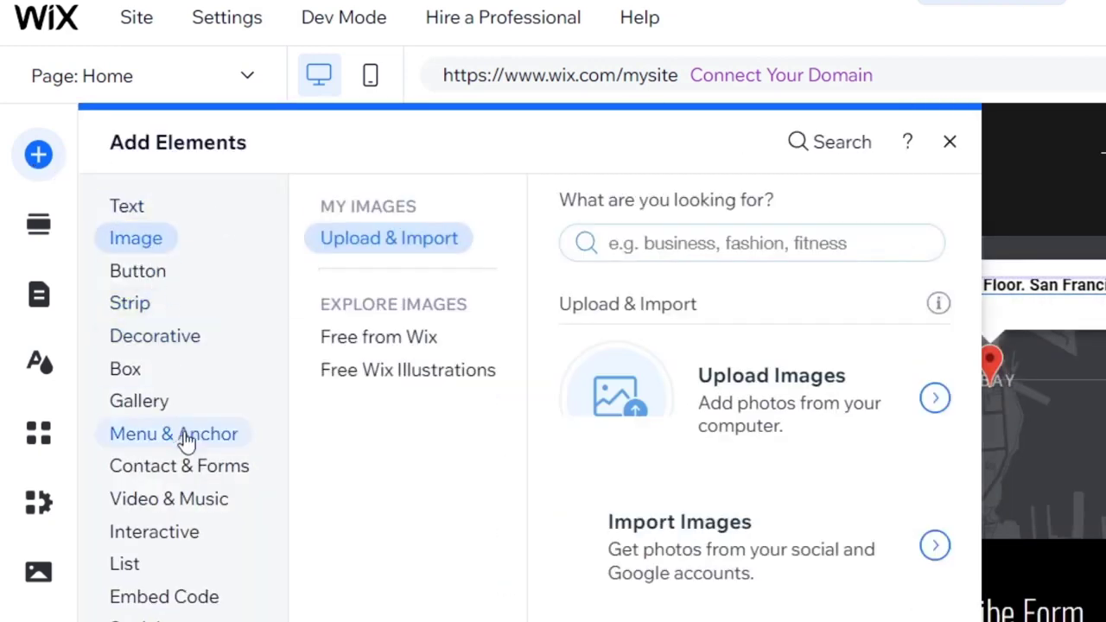
{"action": "left_click", "coordinate": [212, 474]}
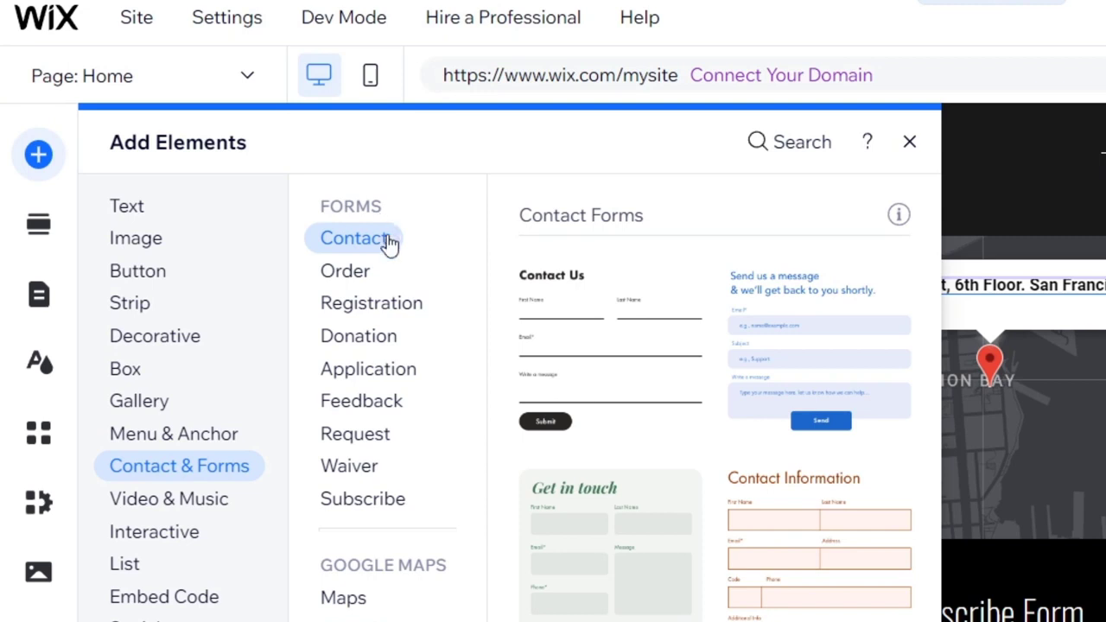
{"action": "left_click", "coordinate": [372, 274]}
{"action": "left_click", "coordinate": [393, 304]}
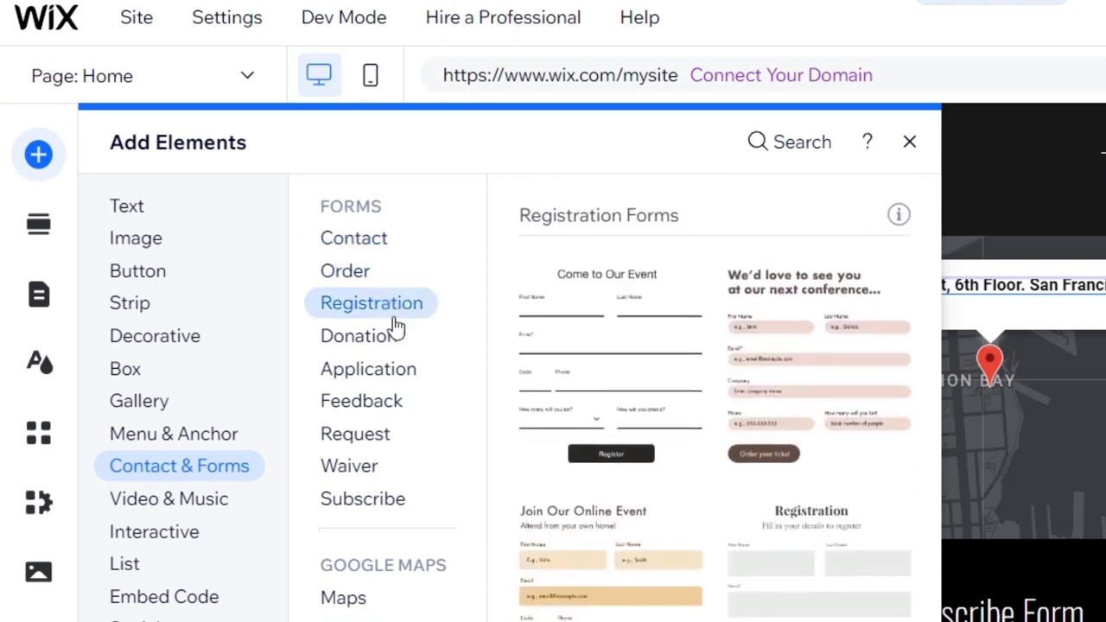
{"action": "left_click", "coordinate": [396, 403]}
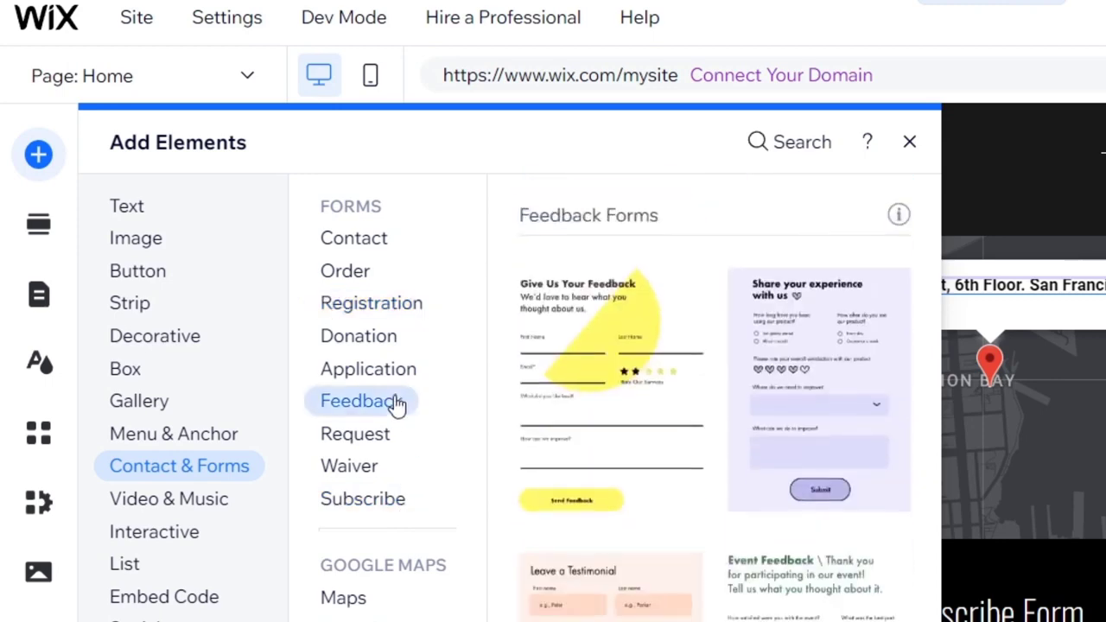
{"action": "left_click", "coordinate": [358, 240]}
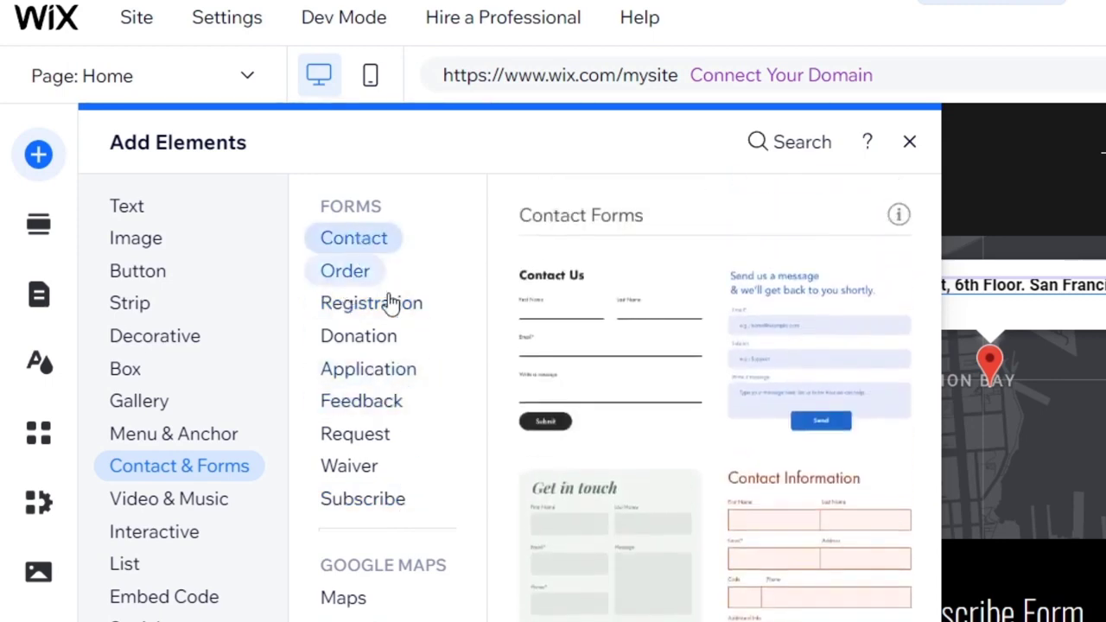
{"action": "left_click", "coordinate": [390, 300]}
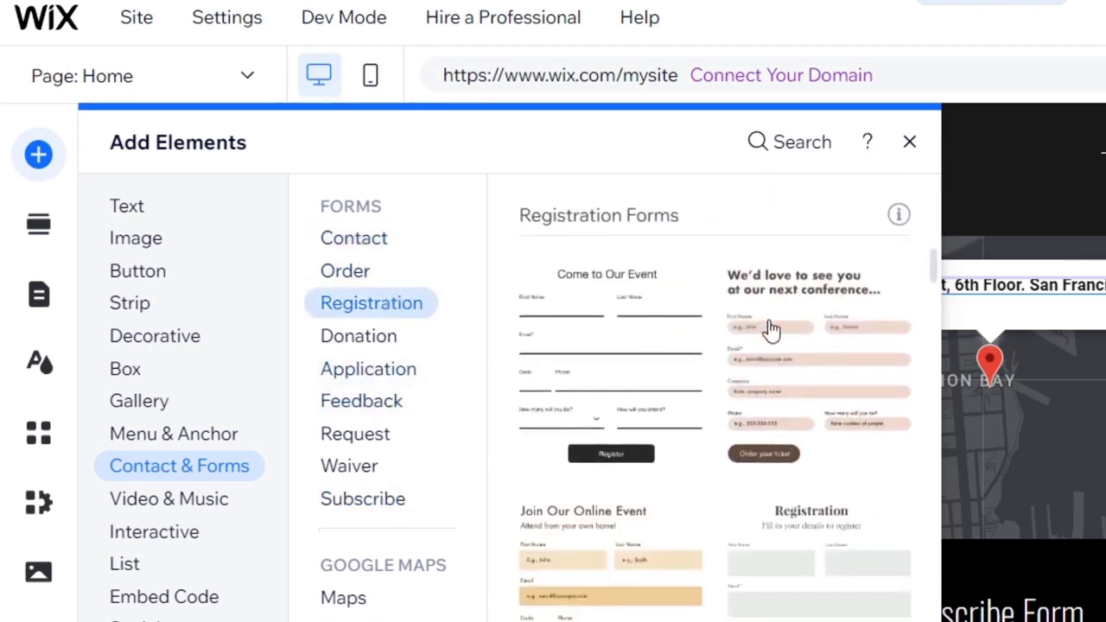
{"action": "scroll", "coordinate": [770, 596], "scroll_direction": "down", "scroll_amount": 5}
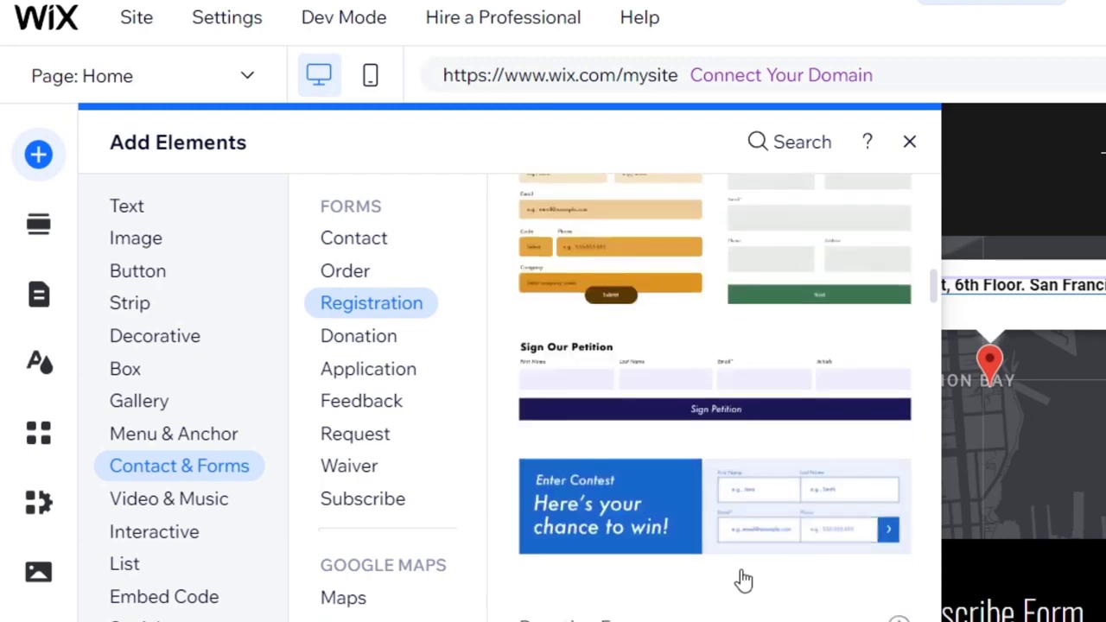
{"action": "scroll", "coordinate": [751, 577], "scroll_direction": "up", "scroll_amount": 10}
{"action": "scroll", "coordinate": [790, 583], "scroll_direction": "down", "scroll_amount": 10}
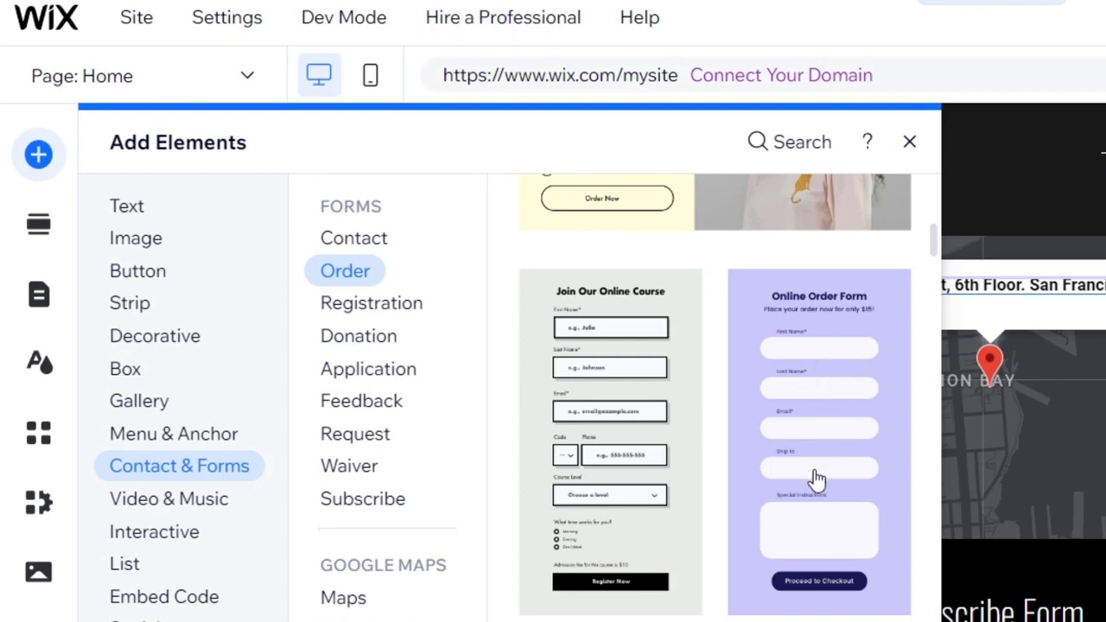
{"action": "scroll", "coordinate": [803, 519], "scroll_direction": "down", "scroll_amount": 10}
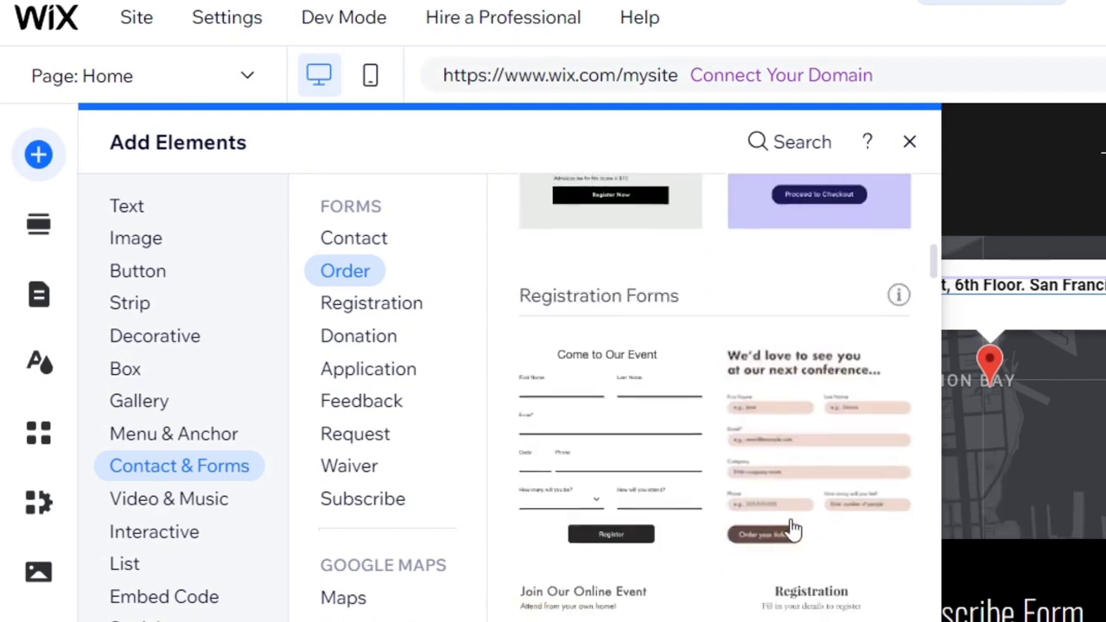
{"action": "scroll", "coordinate": [795, 535], "scroll_direction": "down", "scroll_amount": 5}
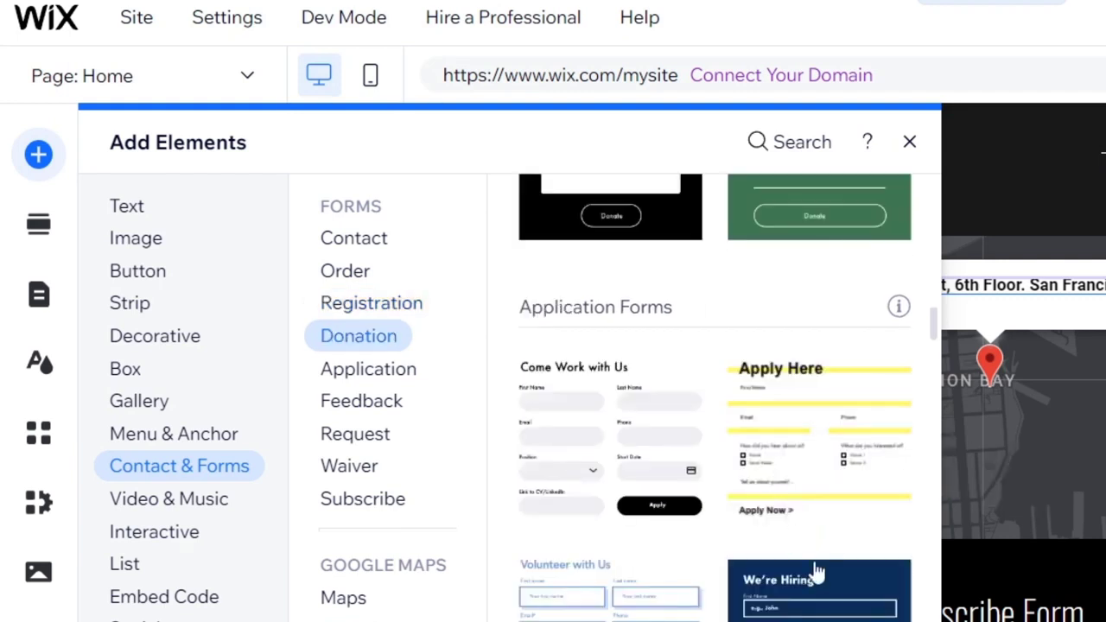
{"action": "scroll", "coordinate": [777, 488], "scroll_direction": "down", "scroll_amount": 5}
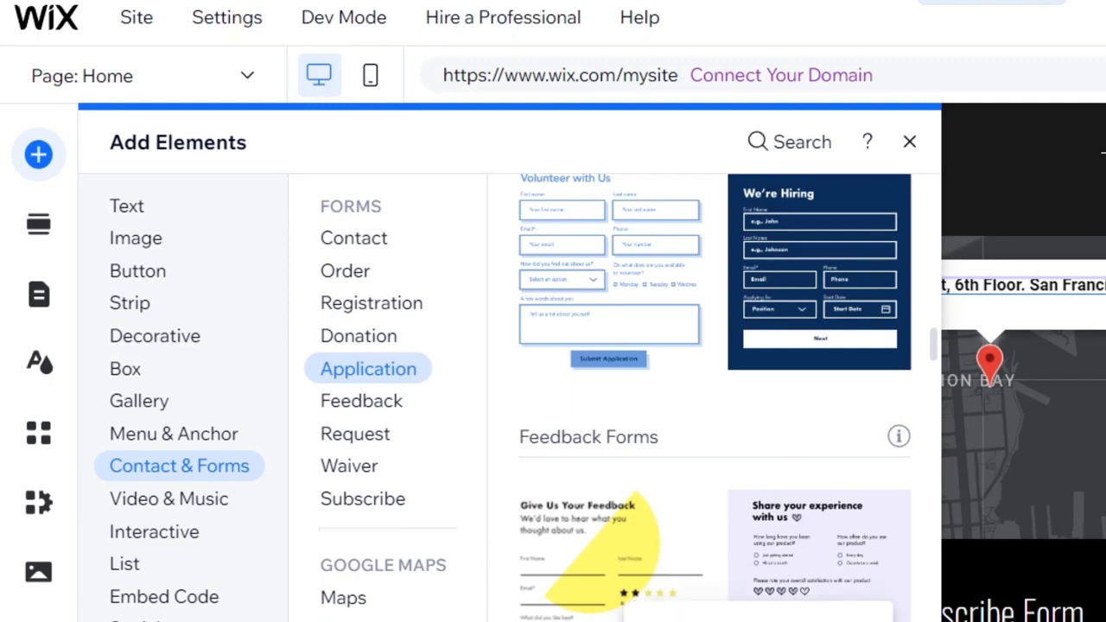
{"action": "key", "text": "Escape"}
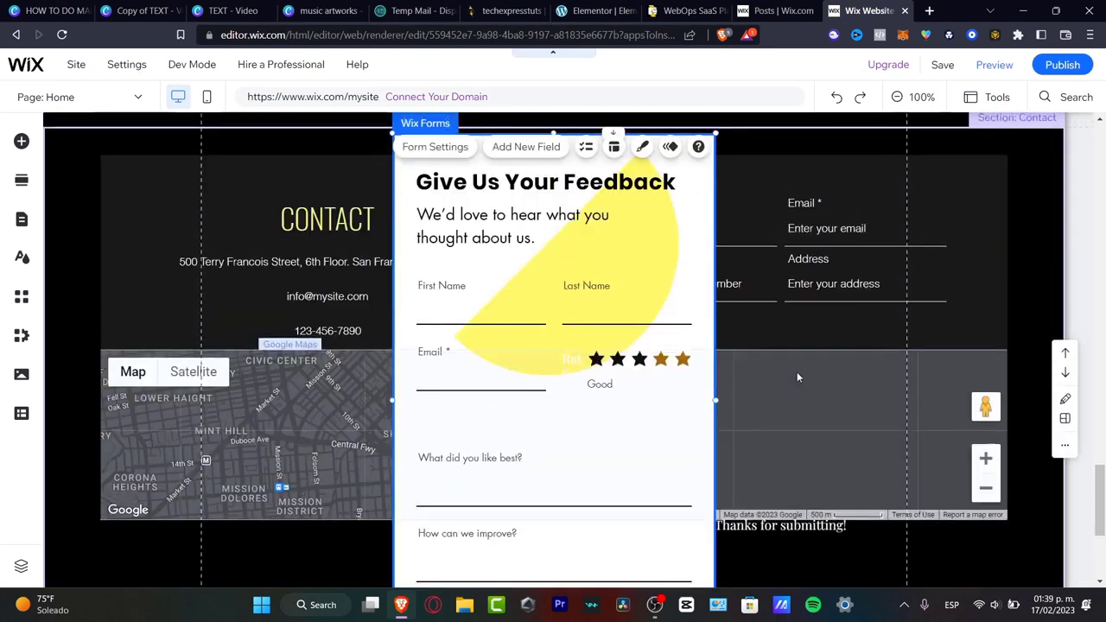
{"action": "scroll", "coordinate": [716, 388], "scroll_direction": "down", "scroll_amount": 3}
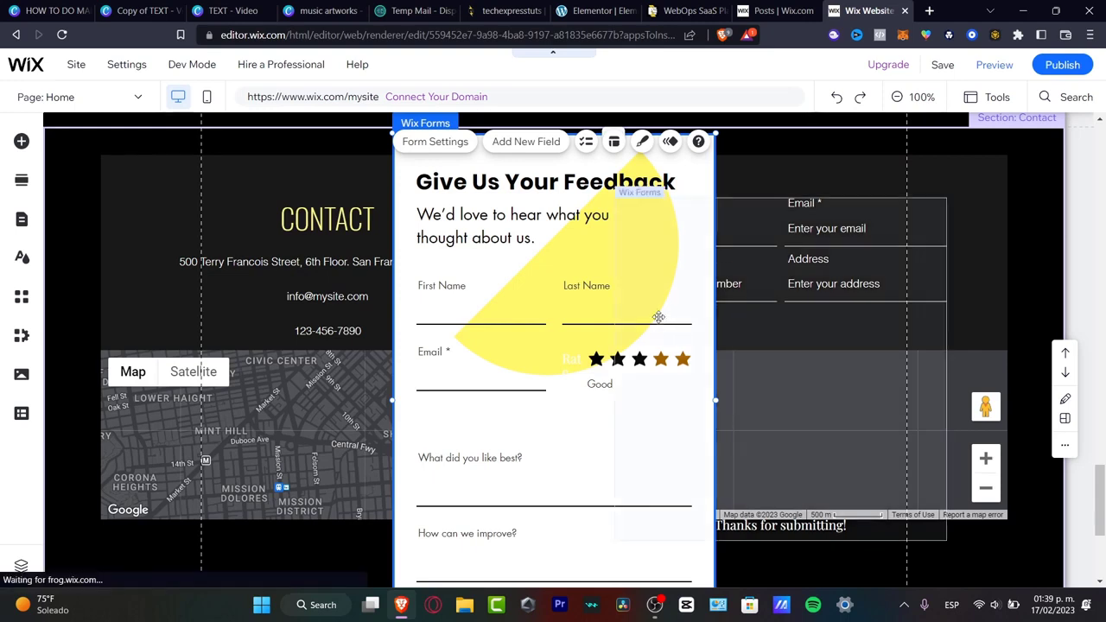
{"action": "left_click_drag", "start_coordinate": [683, 239], "coordinate": [776, 251]}
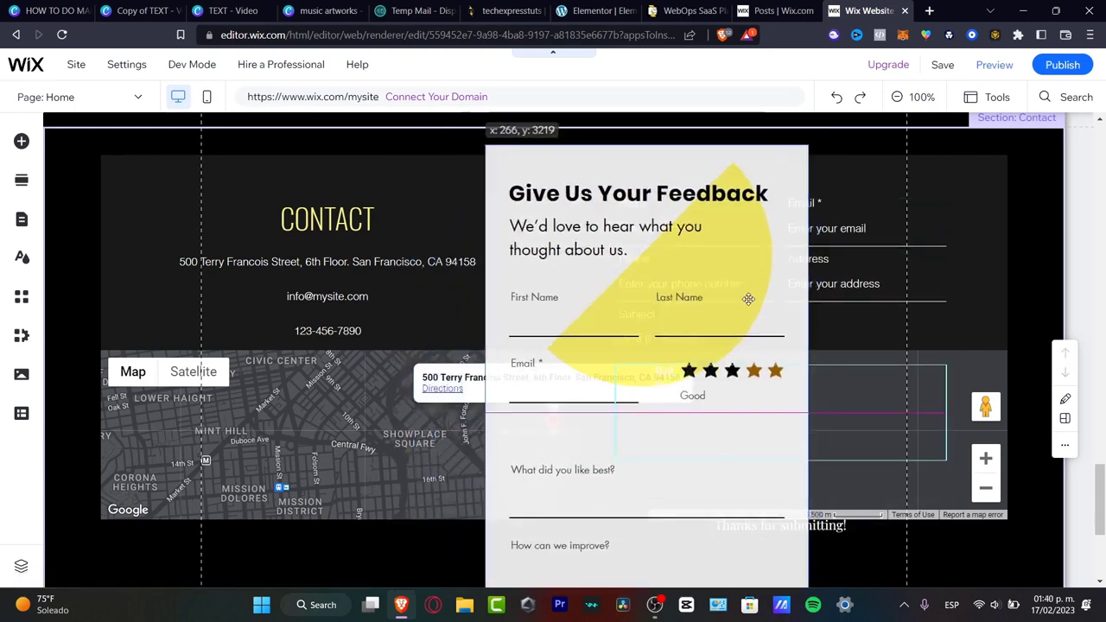
{"action": "key", "text": "Delete"}
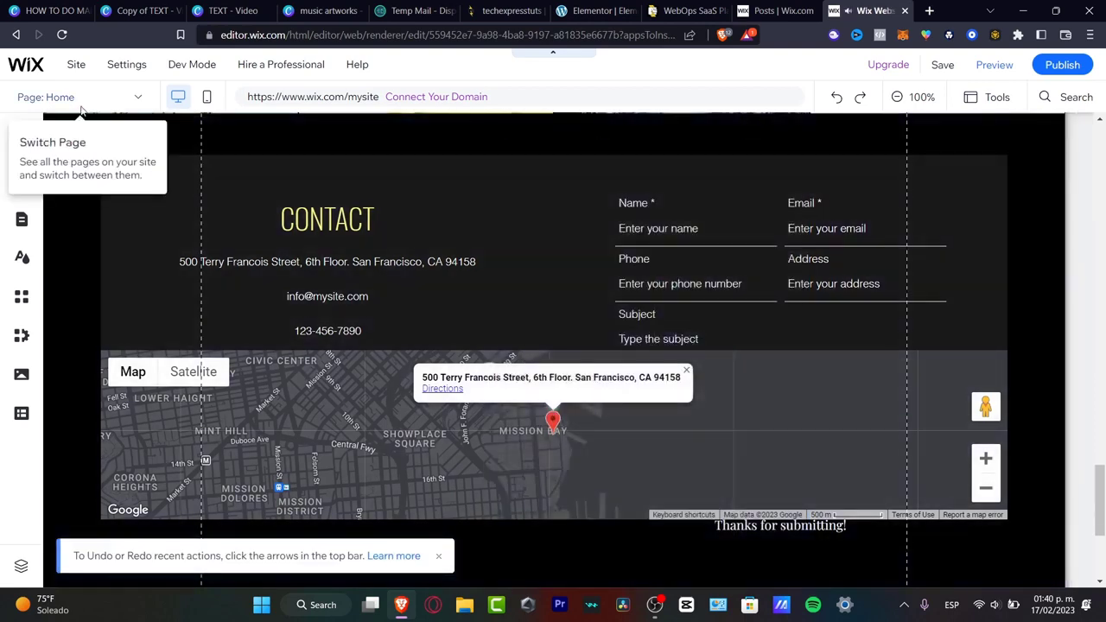
Step: Add a new page from an About template in the Site Pages and Menu manager
{"action": "left_click", "coordinate": [79, 100]}
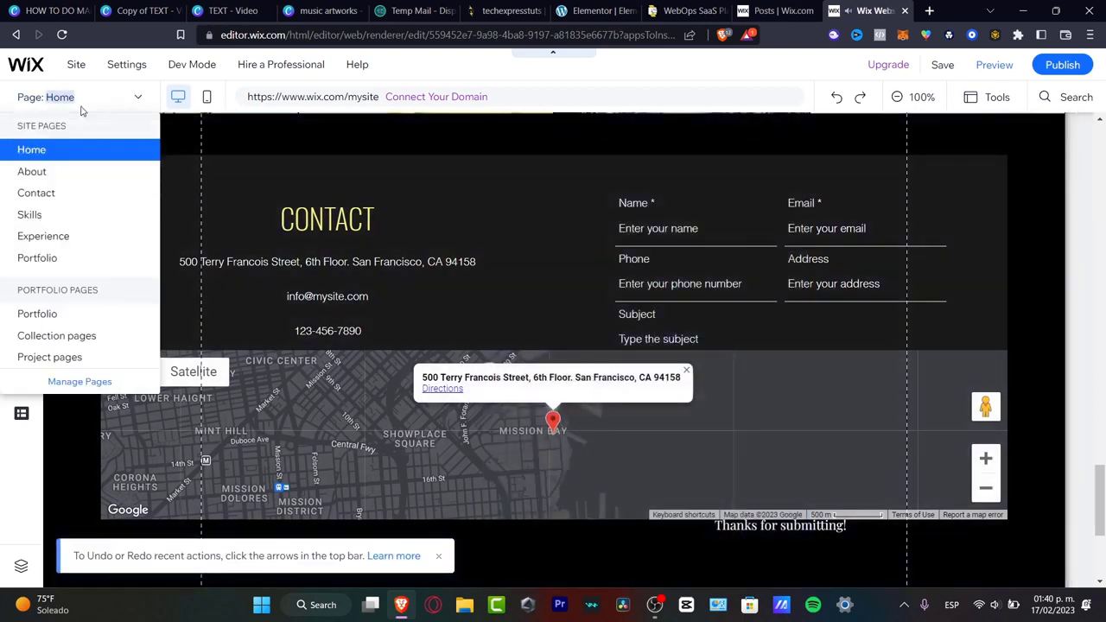
{"action": "left_click", "coordinate": [79, 382]}
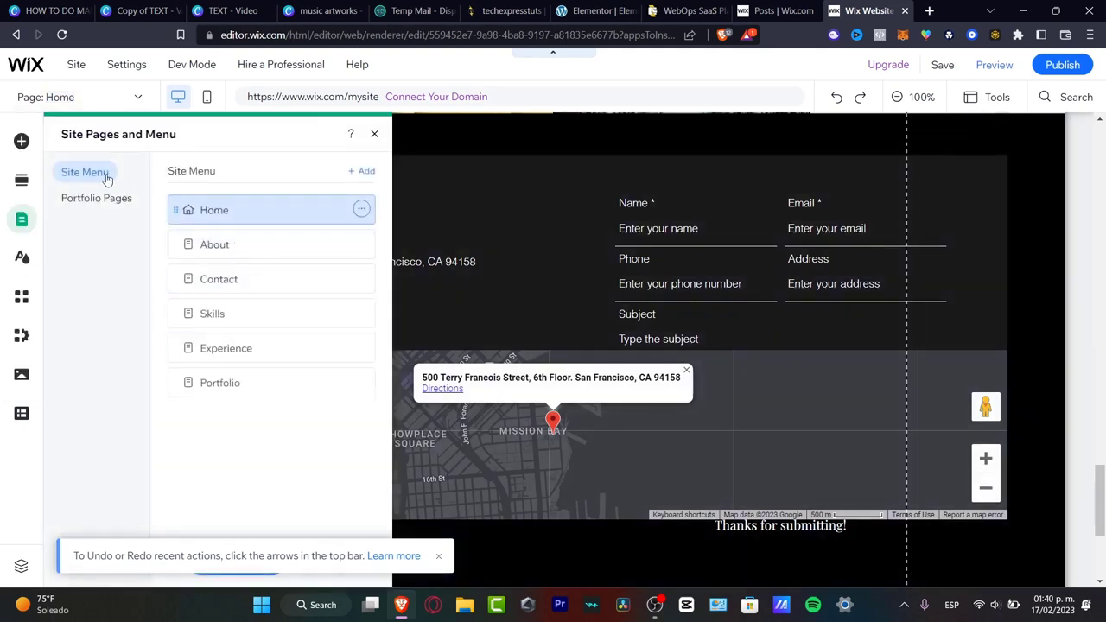
{"action": "left_click", "coordinate": [358, 172]}
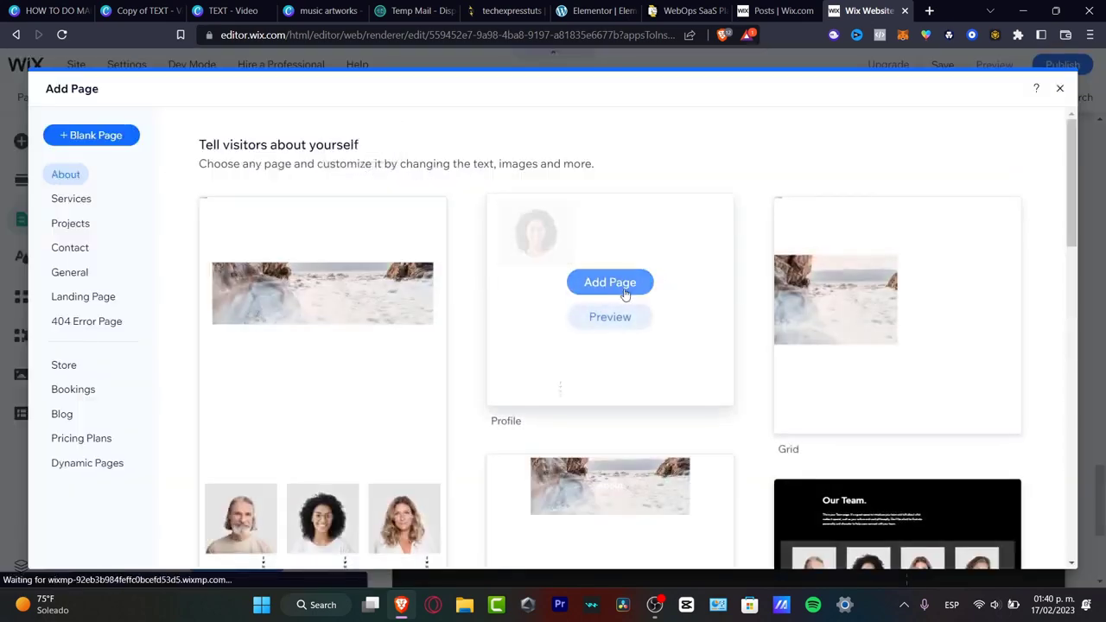
{"action": "mouse_move", "coordinate": [395, 234]}
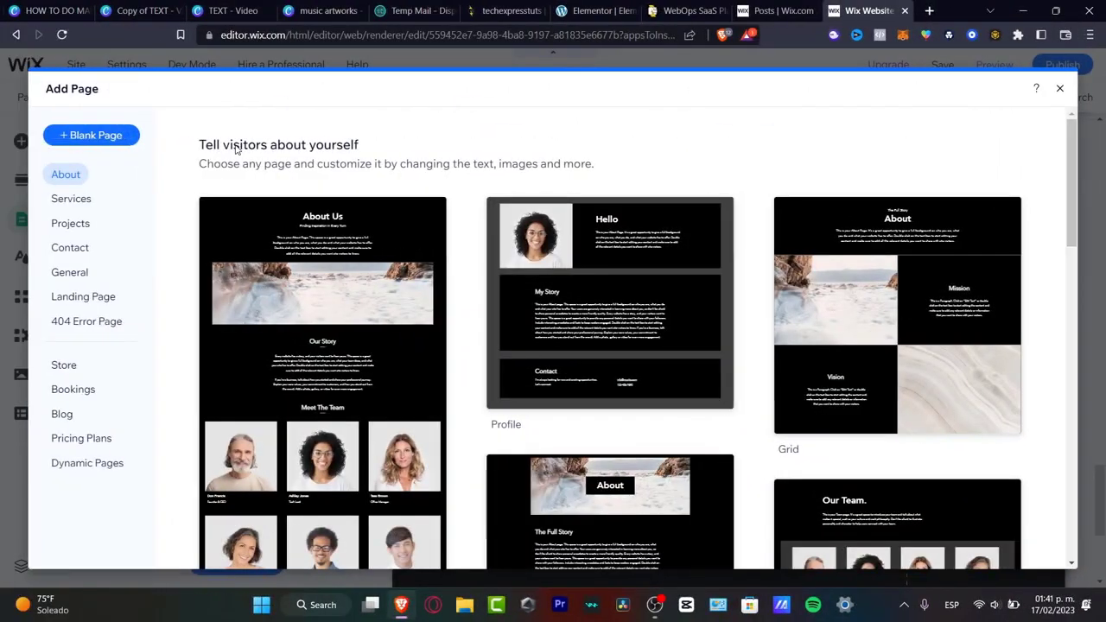
{"action": "left_click", "coordinate": [95, 136]}
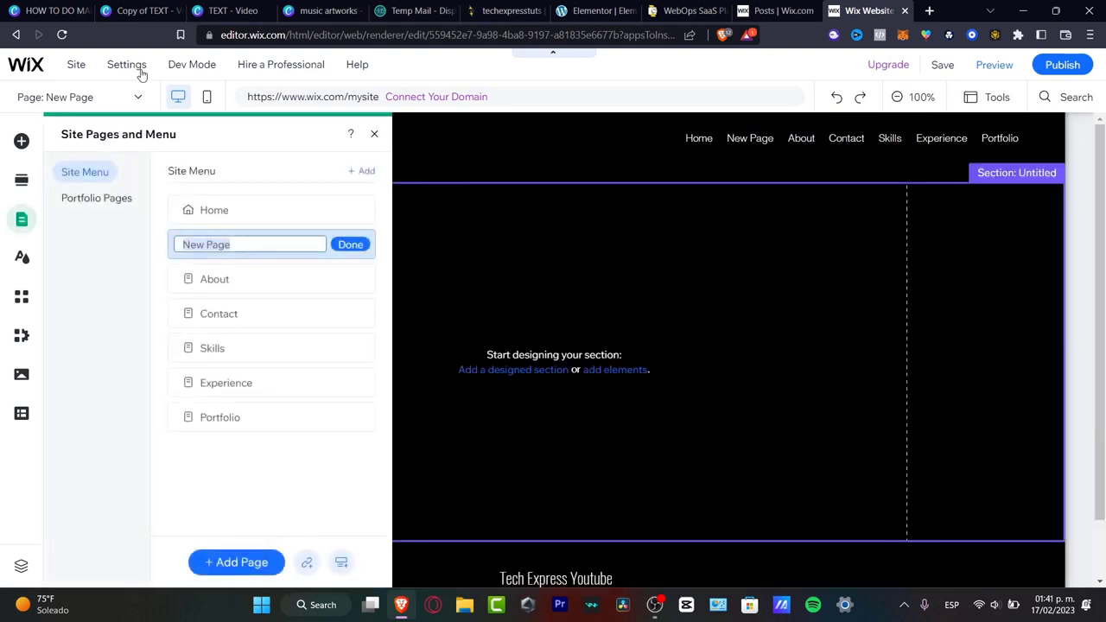
Step: Rename the new page to 'Forms' and adjust the height of its empty section
{"action": "mouse_move", "coordinate": [132, 69]}
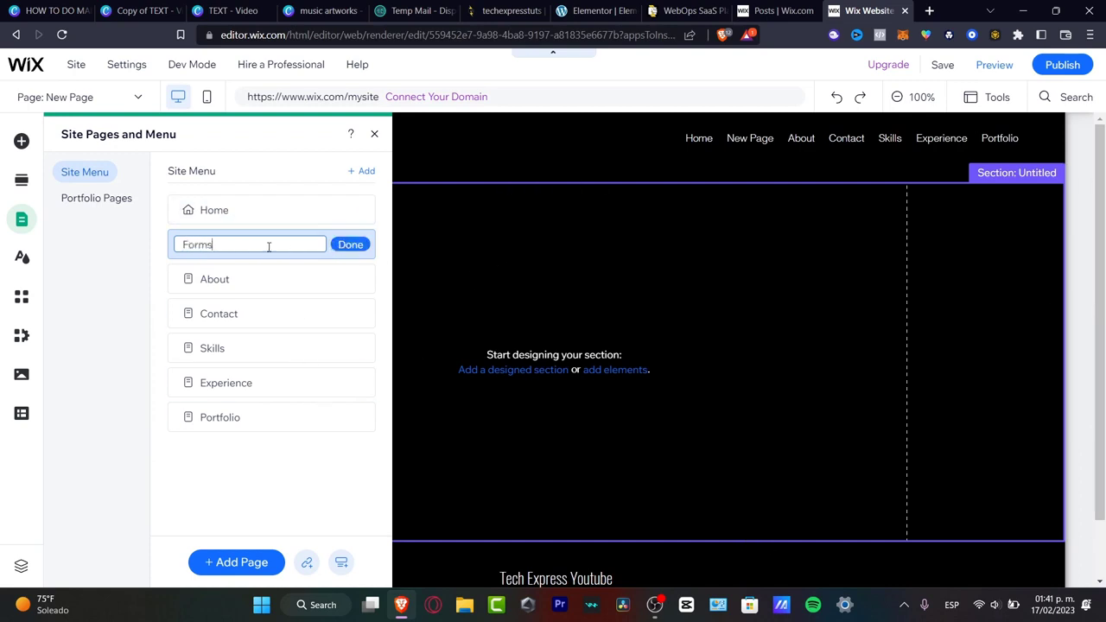
{"action": "left_click", "coordinate": [350, 244]}
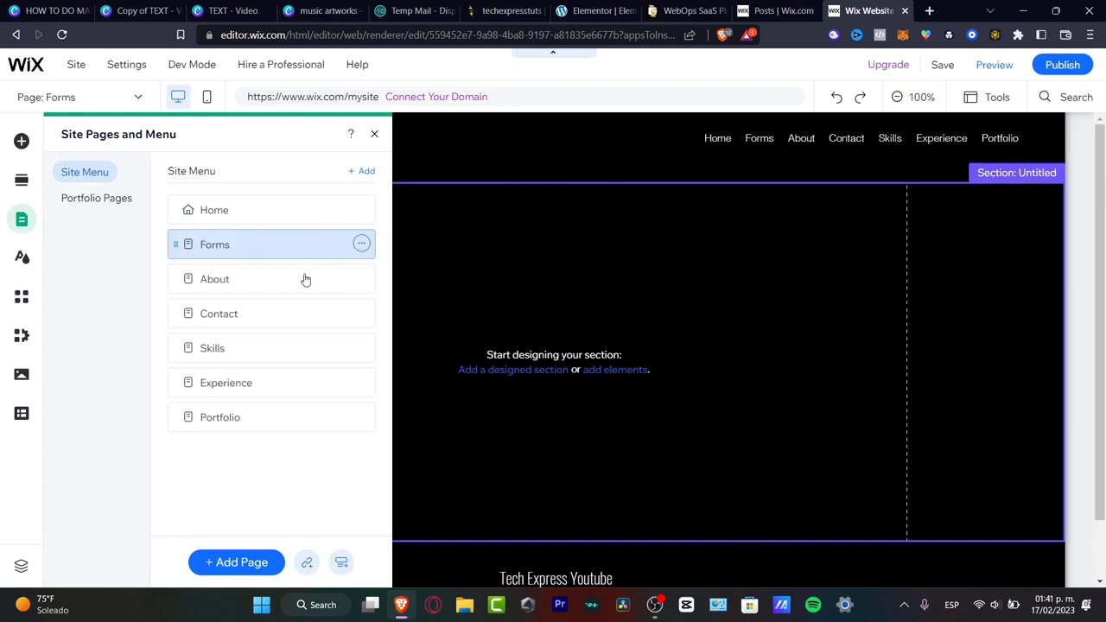
{"action": "left_click", "coordinate": [938, 239]}
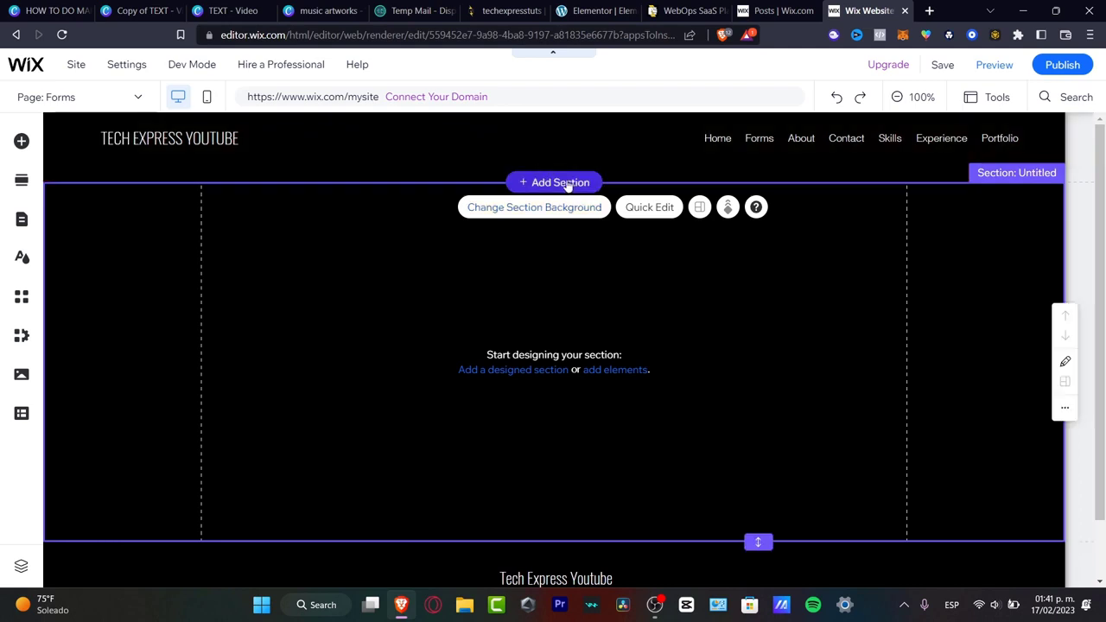
{"action": "scroll", "coordinate": [631, 337], "scroll_direction": "down", "scroll_amount": 1}
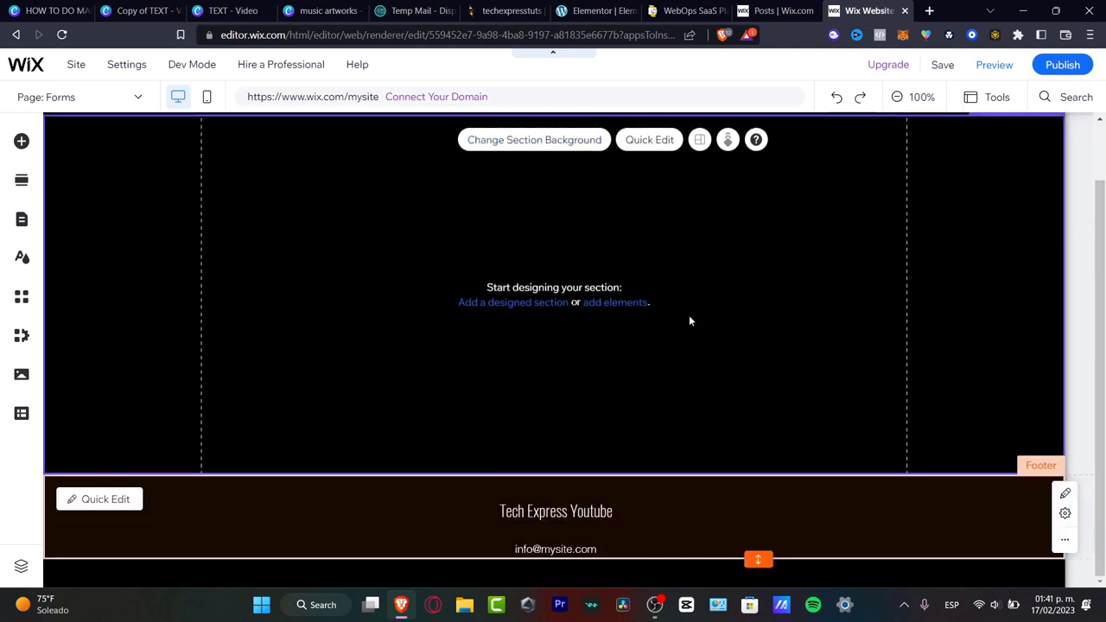
{"action": "scroll", "coordinate": [701, 317], "scroll_direction": "up", "scroll_amount": 1}
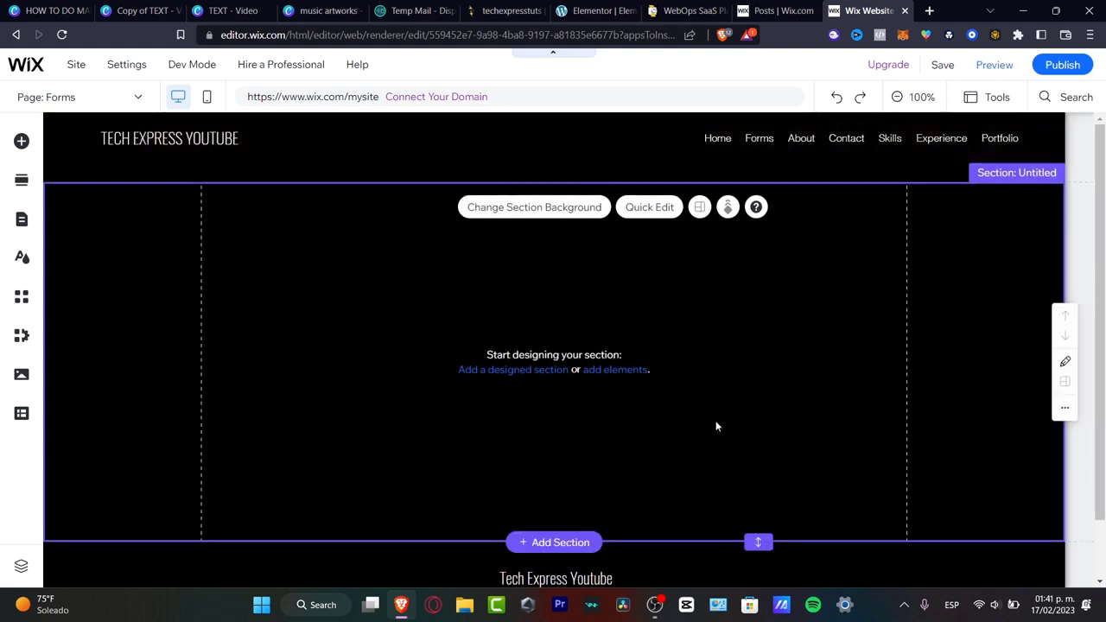
{"action": "left_click_drag", "start_coordinate": [758, 543], "coordinate": [798, 548]}
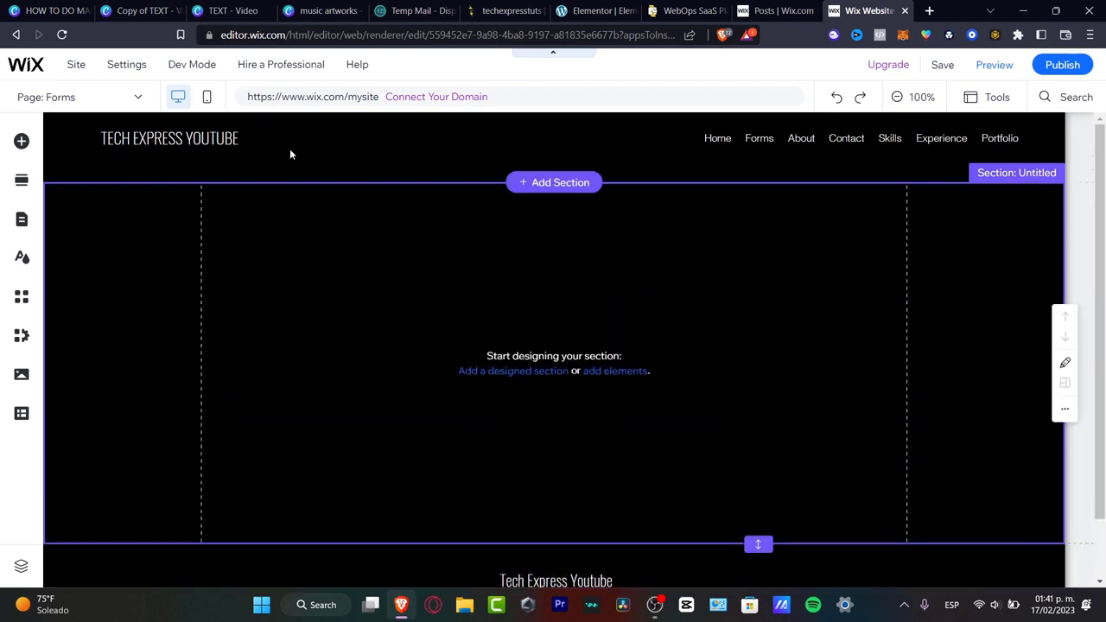
Step: Drag the Give Us Your Feedback template from Contact & Forms > Feedback into the section
{"action": "left_click", "coordinate": [20, 141]}
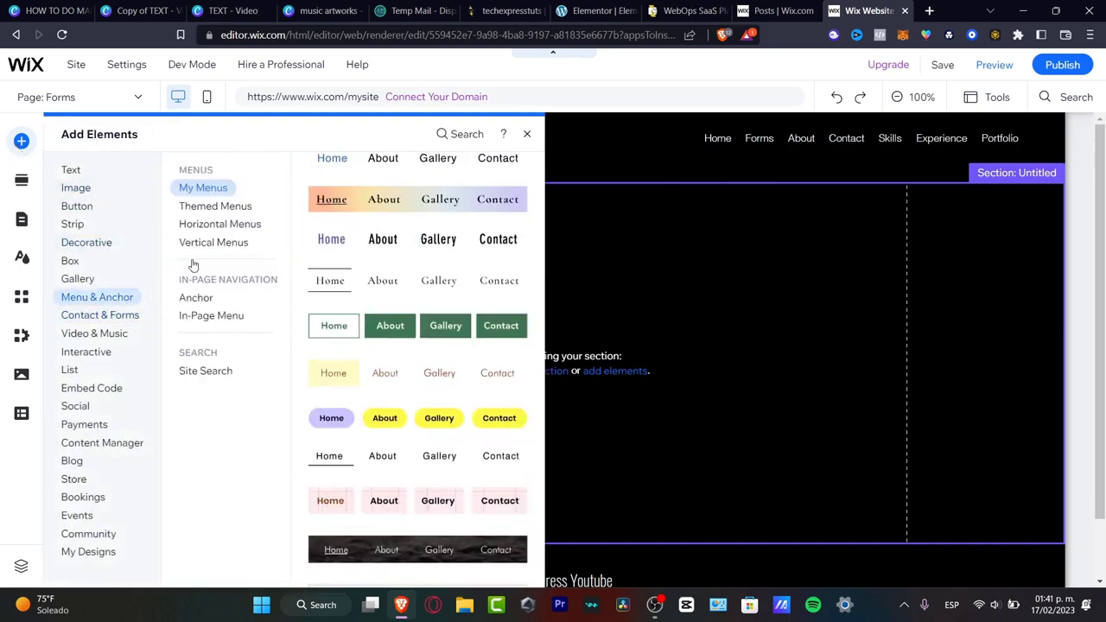
{"action": "mouse_move", "coordinate": [109, 317]}
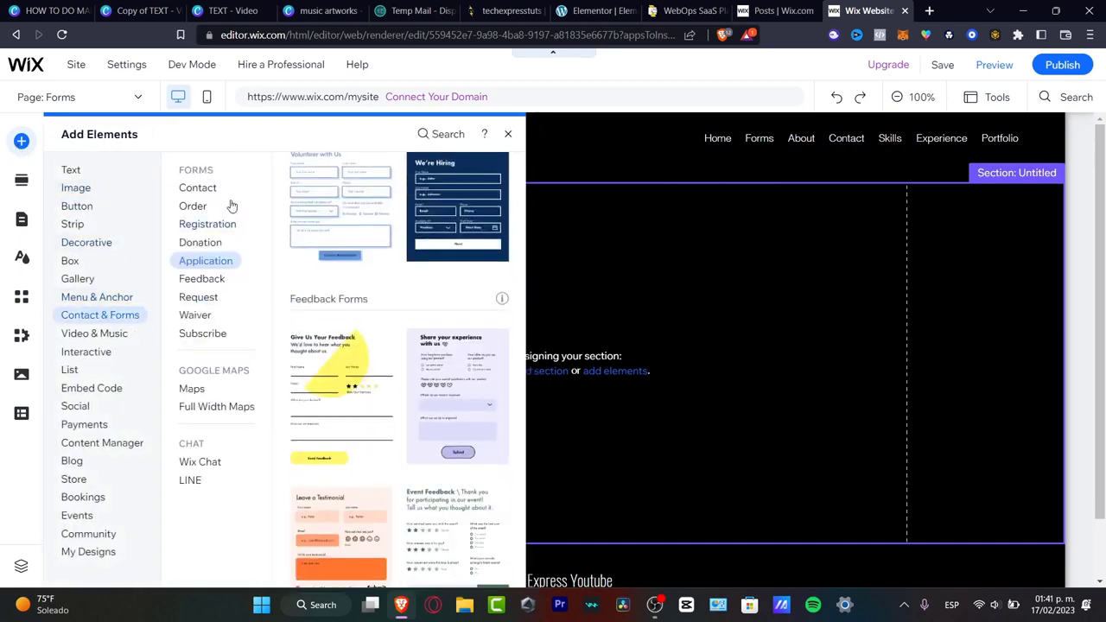
{"action": "left_click", "coordinate": [208, 205]}
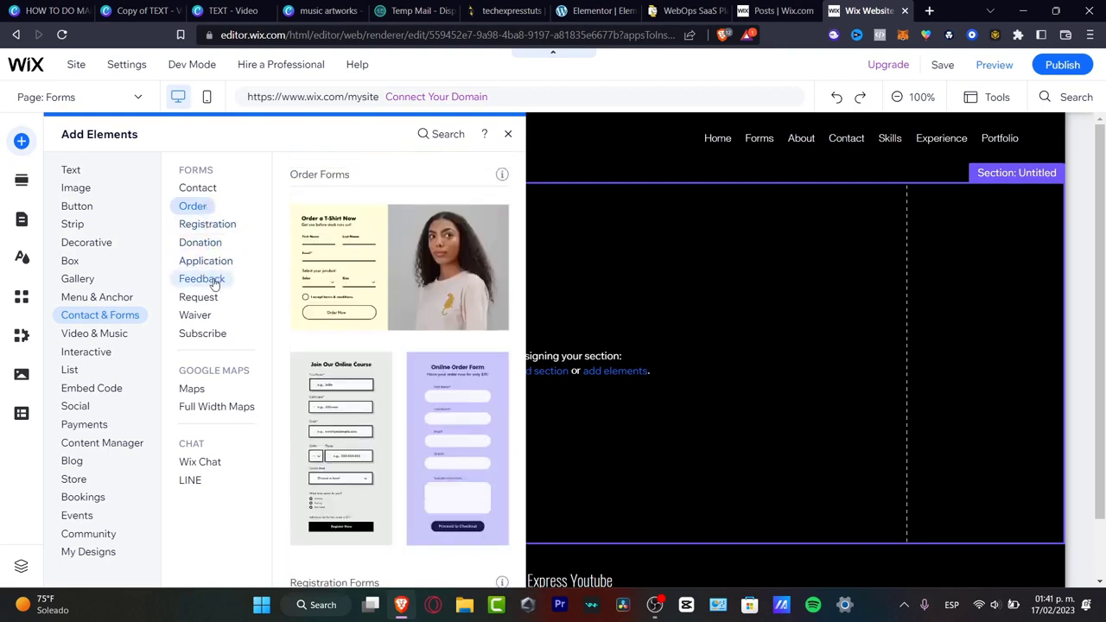
{"action": "left_click", "coordinate": [213, 279]}
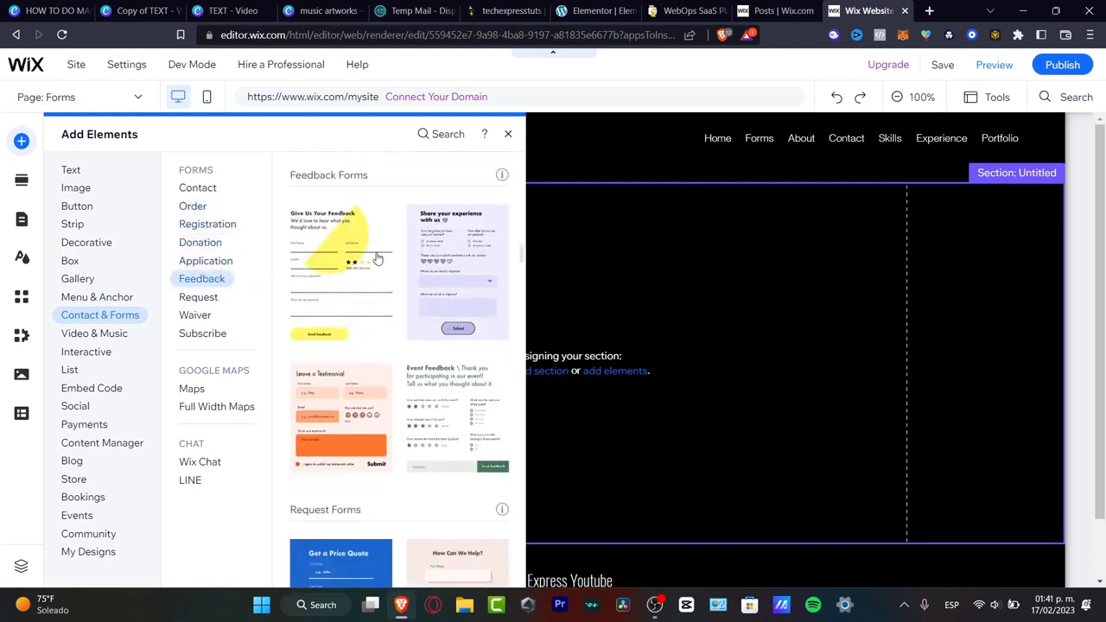
{"action": "left_click_drag", "start_coordinate": [363, 257], "coordinate": [611, 382]}
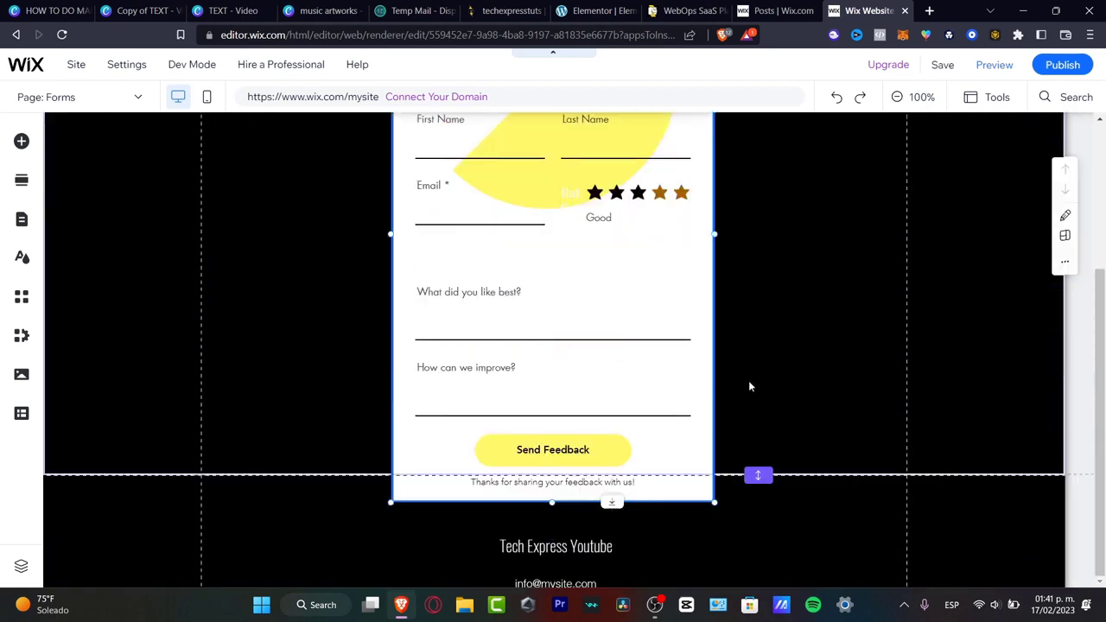
{"action": "scroll", "coordinate": [787, 398], "scroll_direction": "up", "scroll_amount": 2}
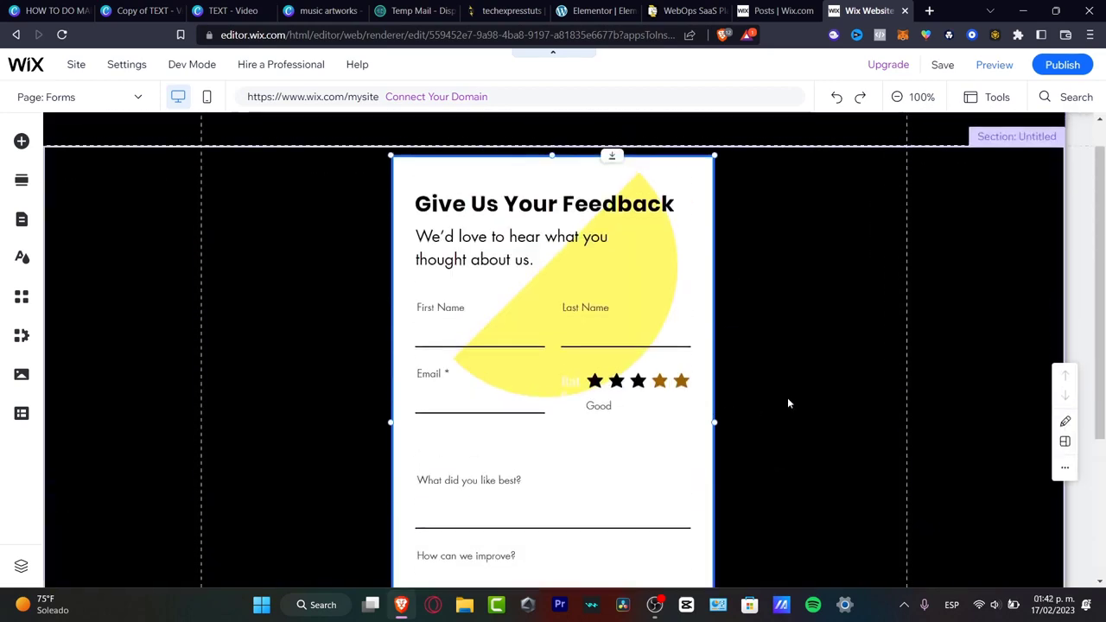
{"action": "scroll", "coordinate": [787, 403], "scroll_direction": "up", "scroll_amount": 1}
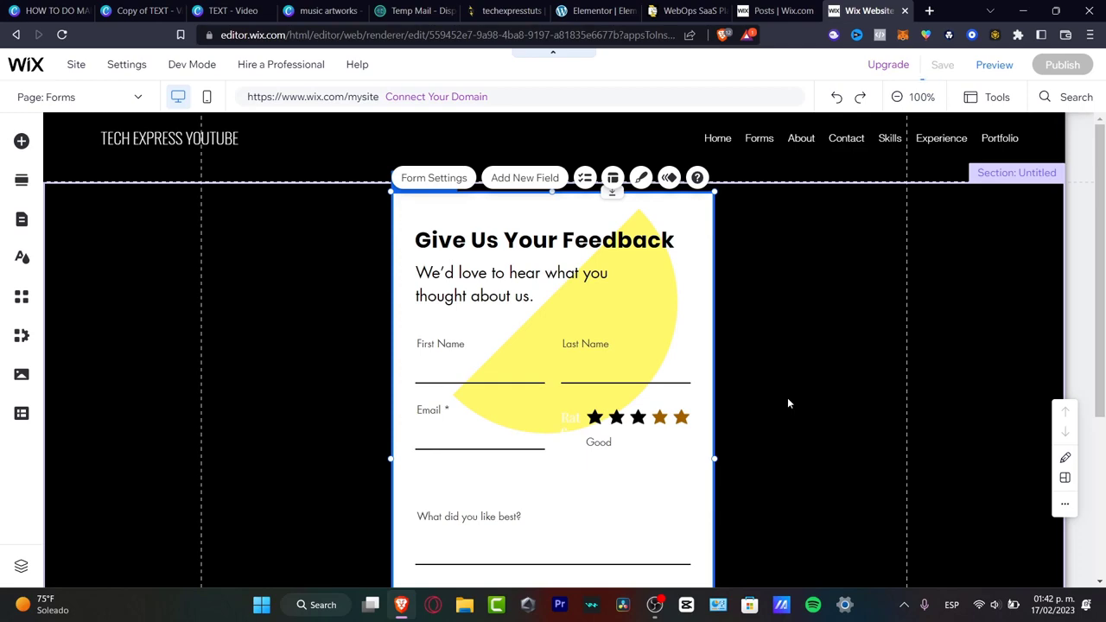
{"action": "scroll", "coordinate": [787, 403], "scroll_direction": "down", "scroll_amount": 3}
{"action": "scroll", "coordinate": [787, 403], "scroll_direction": "up", "scroll_amount": 3}
{"action": "scroll", "coordinate": [787, 402], "scroll_direction": "down", "scroll_amount": 1}
{"action": "scroll", "coordinate": [788, 403], "scroll_direction": "up", "scroll_amount": 1}
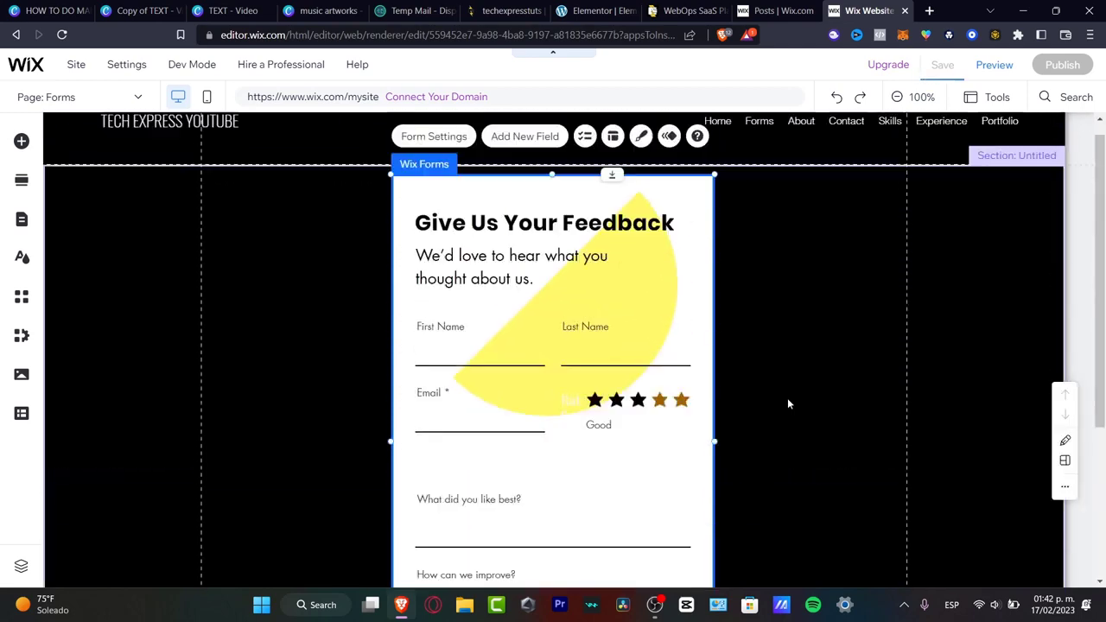
{"action": "scroll", "coordinate": [788, 404], "scroll_direction": "down", "scroll_amount": 1}
{"action": "scroll", "coordinate": [788, 403], "scroll_direction": "up", "scroll_amount": 1}
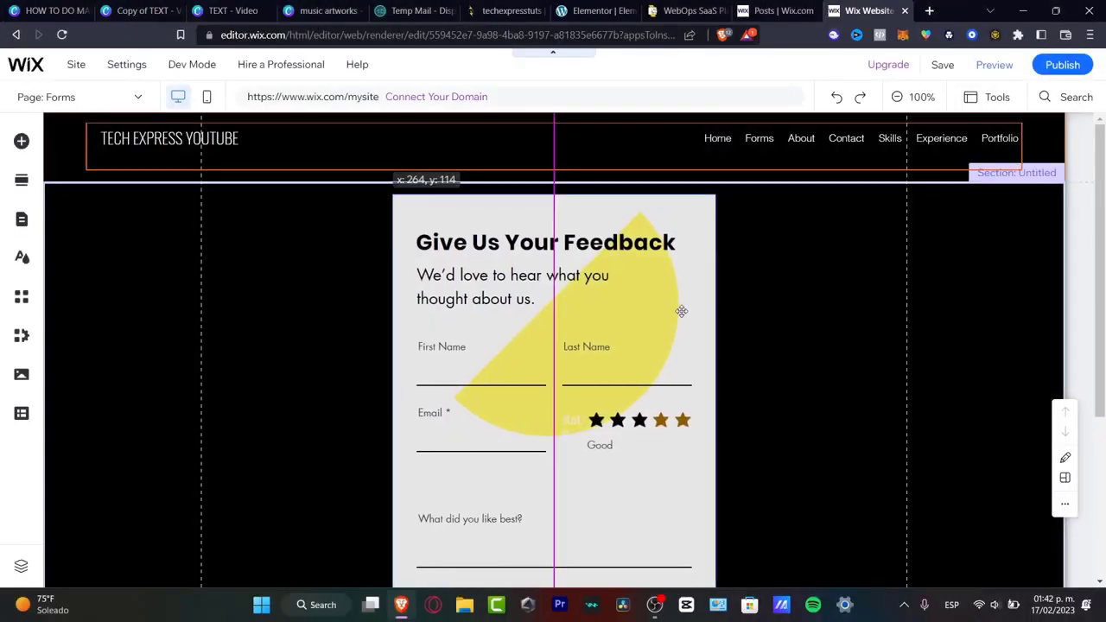
Step: Drag the feedback form lower on the page, snapped to the centre guide
{"action": "left_click_drag", "start_coordinate": [680, 308], "coordinate": [683, 381]}
Step: Stretch the section down until the whole feedback form, including Send Feedback, sits above the footer
{"action": "scroll", "coordinate": [683, 381], "scroll_direction": "down", "scroll_amount": 3}
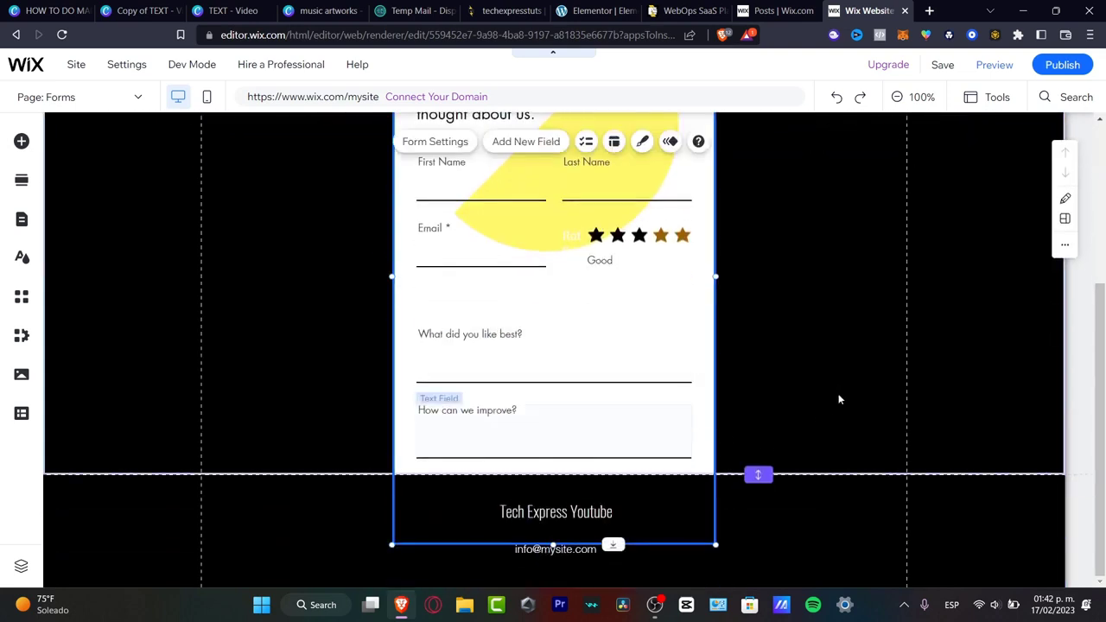
{"action": "left_click_drag", "start_coordinate": [757, 474], "coordinate": [765, 596]}
{"action": "scroll", "coordinate": [812, 425], "scroll_direction": "down", "scroll_amount": 2}
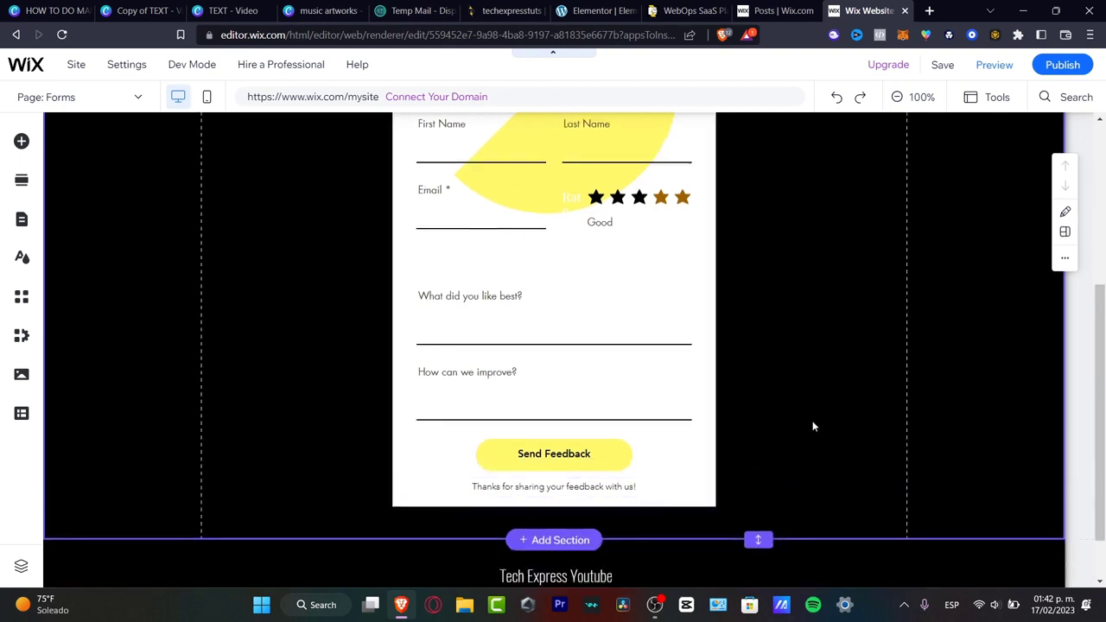
{"action": "scroll", "coordinate": [812, 426], "scroll_direction": "up", "scroll_amount": 4}
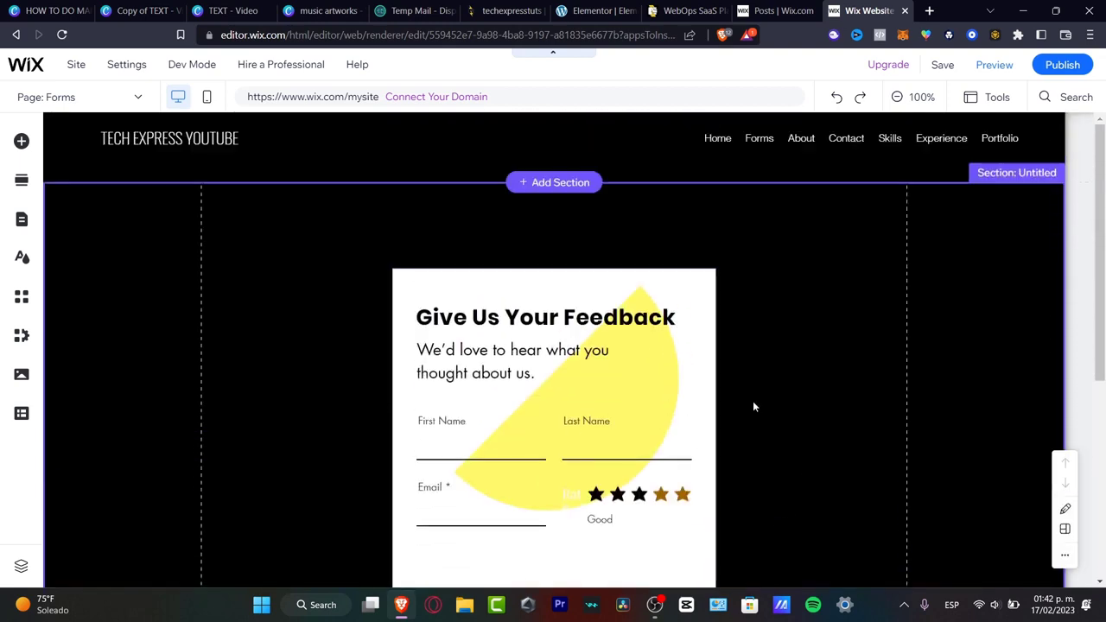
{"action": "scroll", "coordinate": [753, 401], "scroll_direction": "down", "scroll_amount": 3}
{"action": "left_click", "coordinate": [645, 255]}
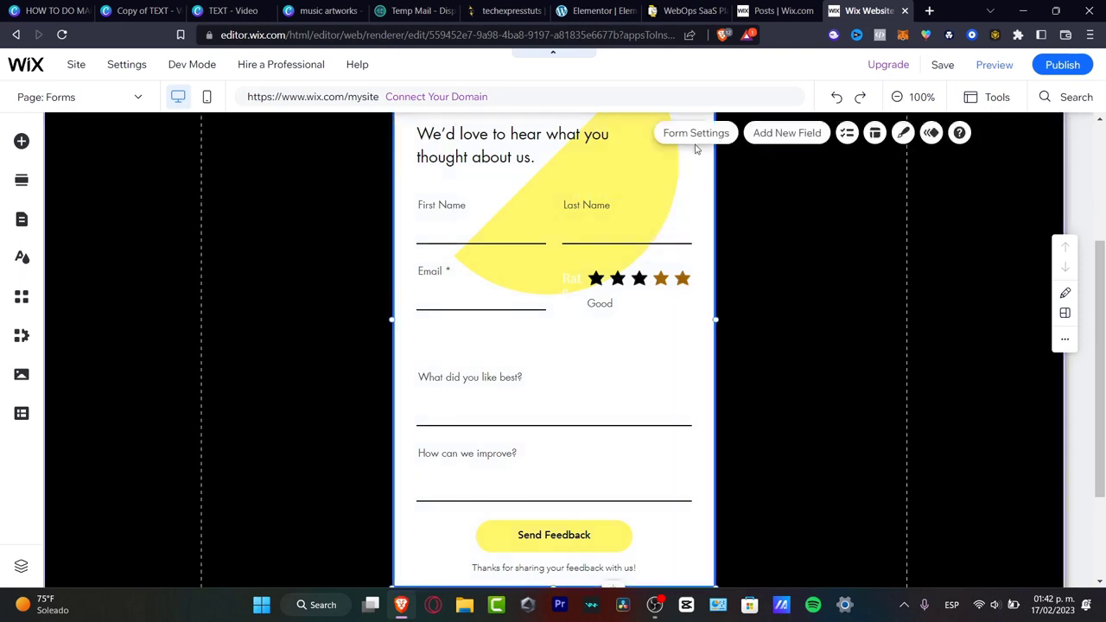
Step: Open the feedback form's settings beside the form and show its general settings
{"action": "left_click", "coordinate": [697, 134]}
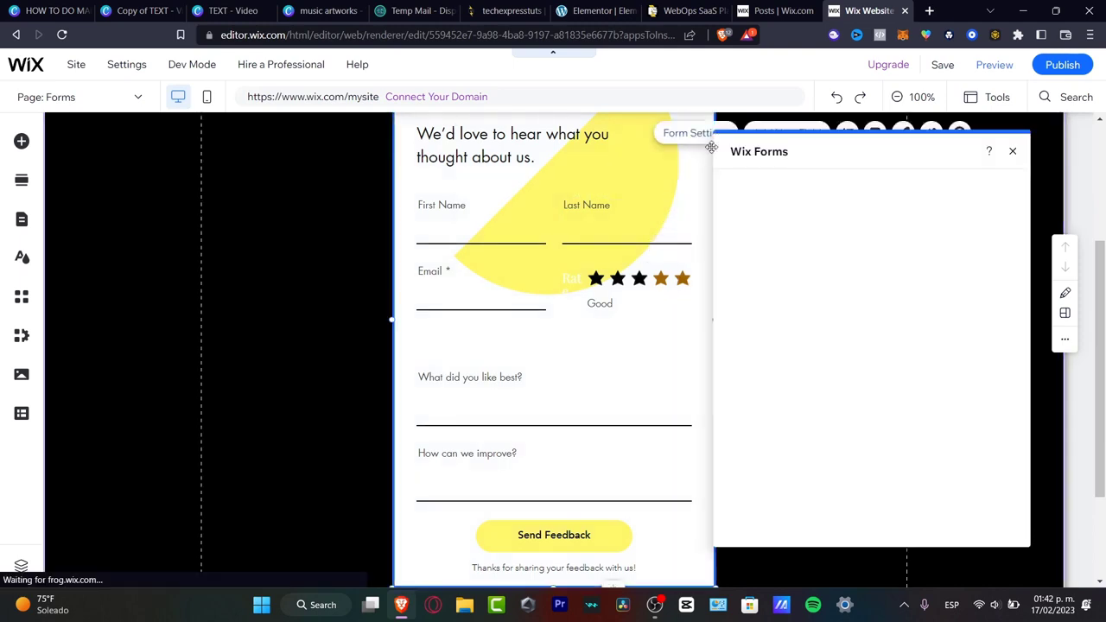
{"action": "left_click_drag", "start_coordinate": [821, 154], "coordinate": [207, 97]}
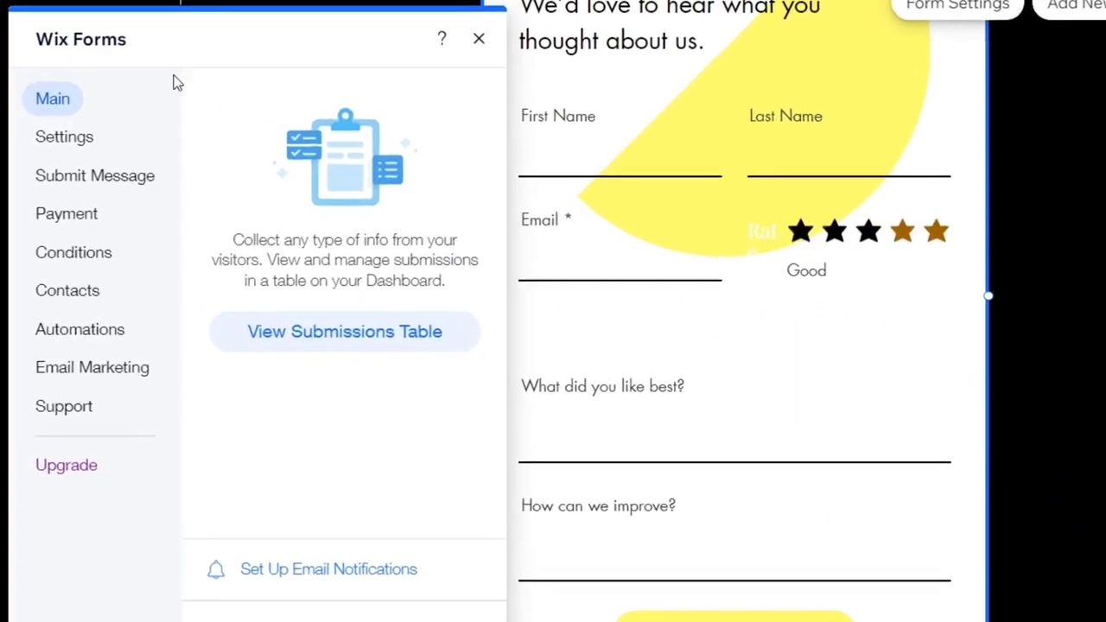
{"action": "left_click", "coordinate": [73, 142]}
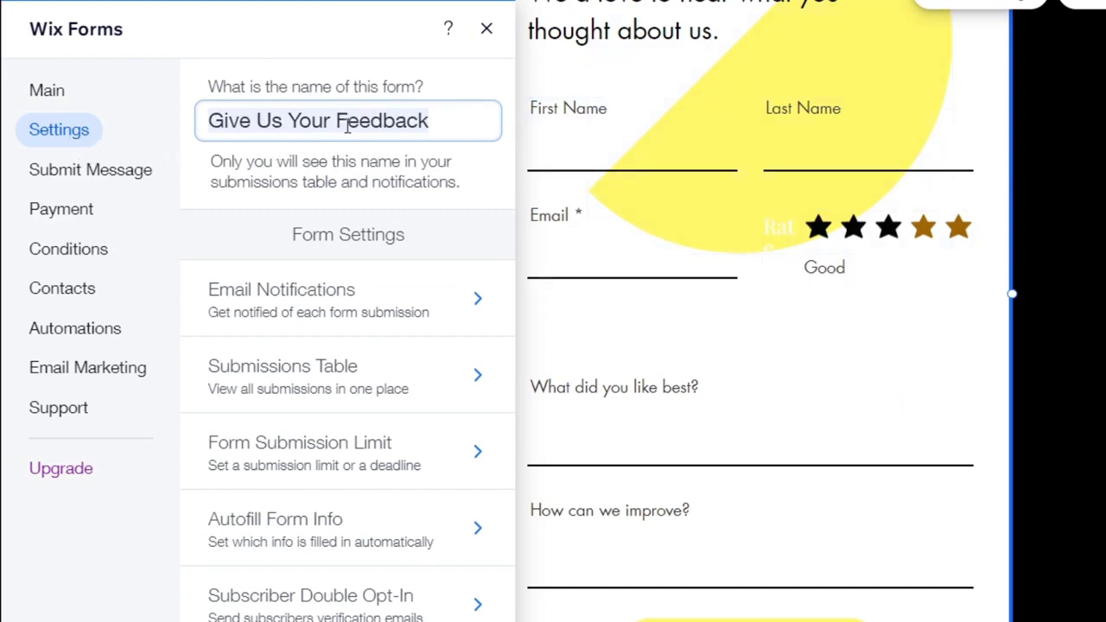
Step: Clear the 'Give Us Your Feedback' form name and start typing the new name 'Please R'
{"action": "triple_click", "coordinate": [414, 121]}
{"action": "left_click_drag", "start_coordinate": [415, 120], "coordinate": [458, 118]}
{"action": "left_click", "coordinate": [475, 121]}
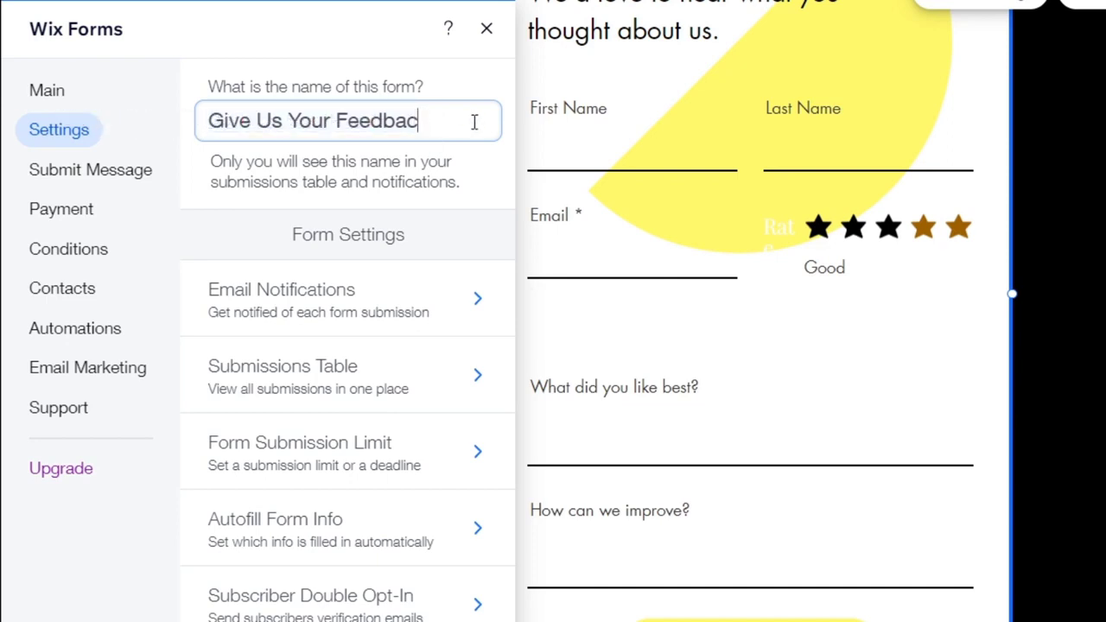
{"action": "key", "text": "BackSpace"}
{"action": "key", "text": "BackSpace"}
{"action": "key", "text": "BackSpace"}
{"action": "key", "text": "BackSpace"}
{"action": "key", "text": "BackSpace"}
{"action": "key", "text": "BackSpace"}
{"action": "key", "text": "BackSpace"}
{"action": "key", "text": "BackSpace"}
{"action": "key", "text": "BackSpace"}
{"action": "key", "text": "BackSpace"}
{"action": "key", "text": "BackSpace"}
{"action": "key", "text": "BackSpace"}
{"action": "key", "text": "BackSpace"}
{"action": "key", "text": "BackSpace"}
{"action": "key", "text": "BackSpace"}
{"action": "key", "text": "BackSpace"}
{"action": "key", "text": "BackSpace"}
{"action": "key", "text": "BackSpace"}
{"action": "key", "text": "BackSpace"}
{"action": "key", "text": "BackSpace"}
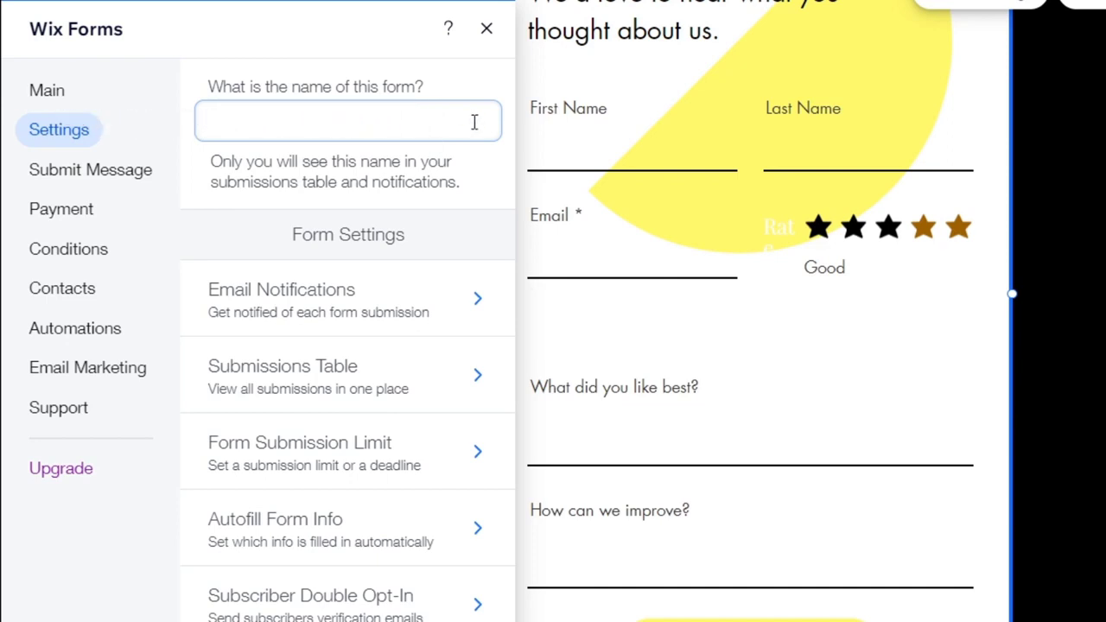
{"action": "type", "text": "Please"}
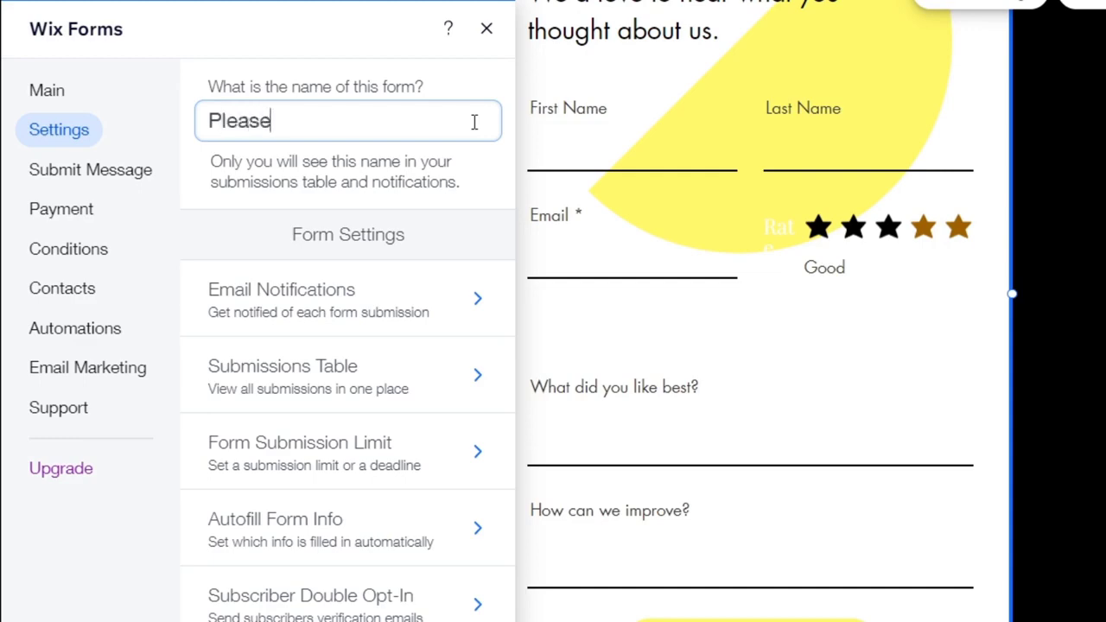
{"action": "type", "text": " R"}
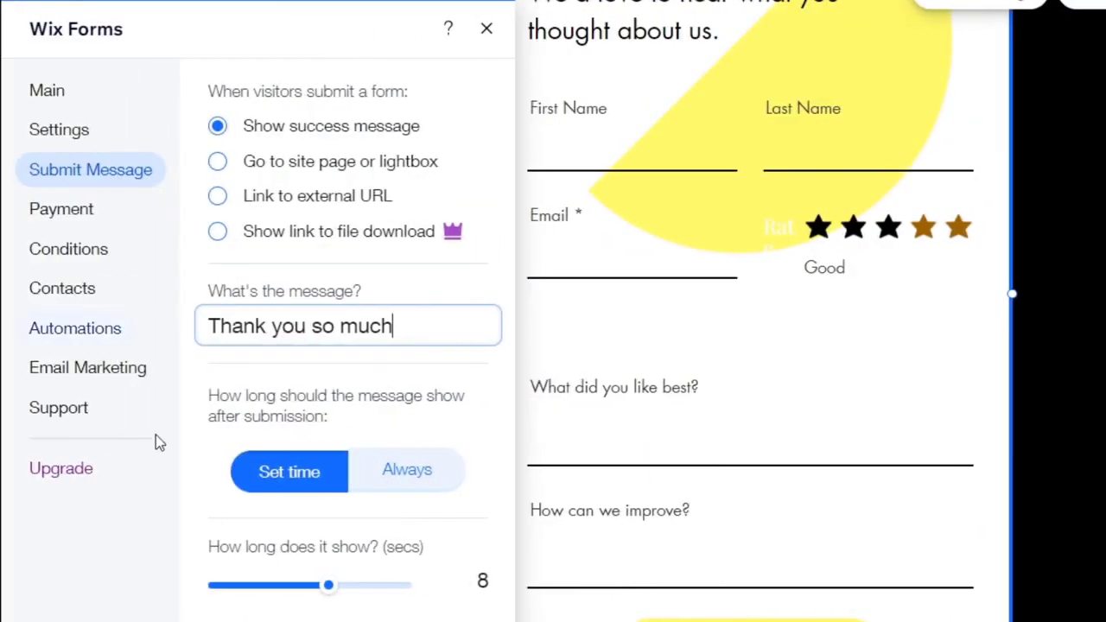
Step: Show the success message for 5 seconds, review the Payment-to-Support tabs, and close the form settings
{"action": "left_click_drag", "start_coordinate": [330, 587], "coordinate": [232, 593]}
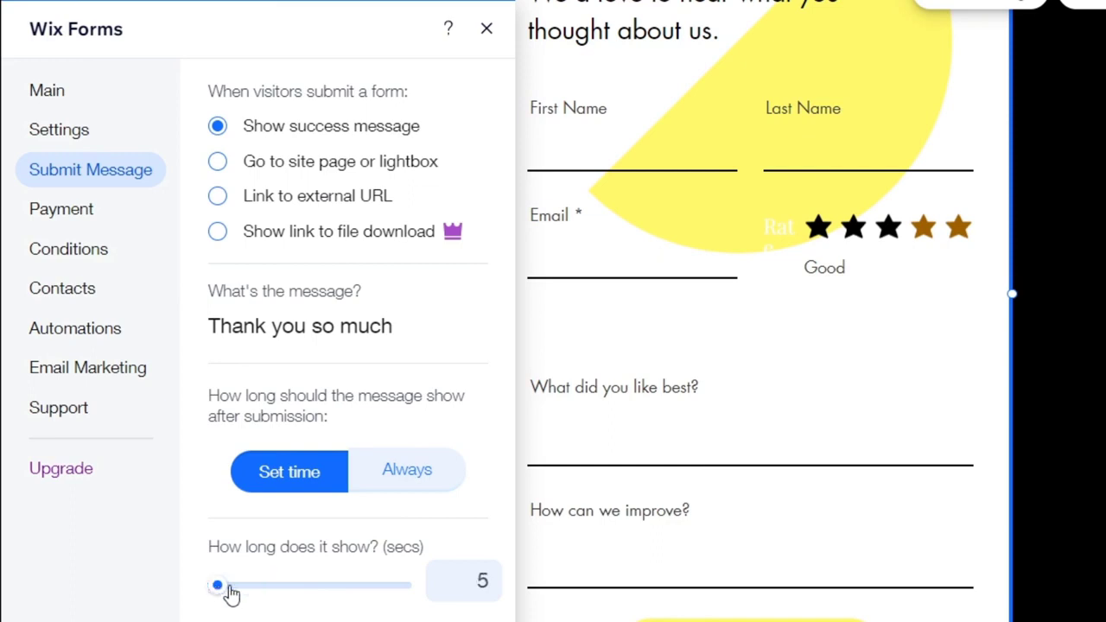
{"action": "left_click", "coordinate": [71, 210]}
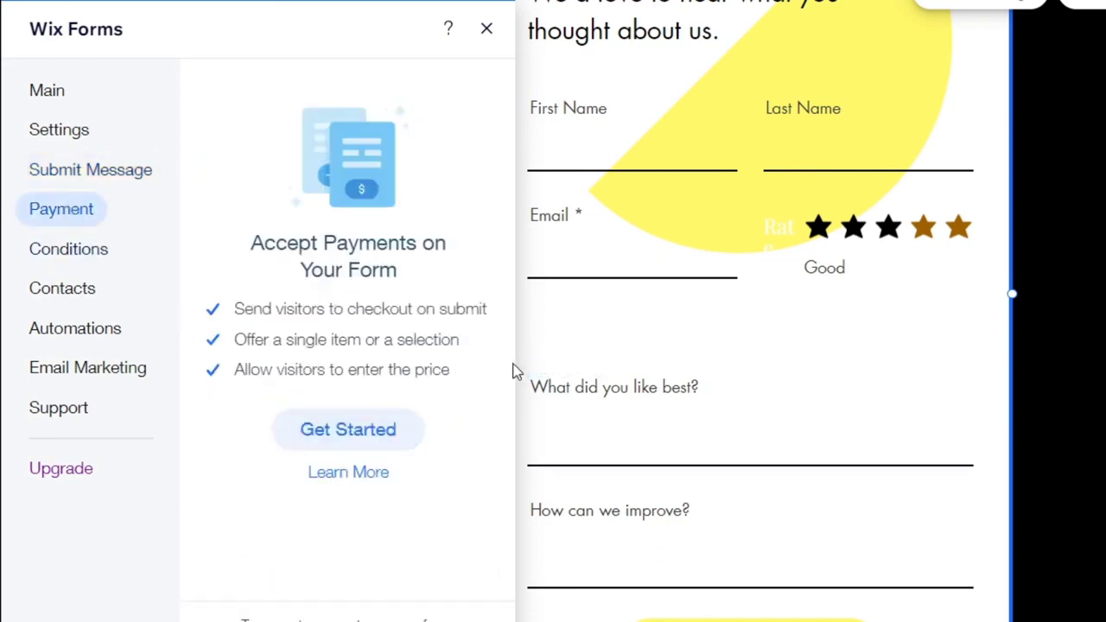
{"action": "left_click", "coordinate": [69, 252]}
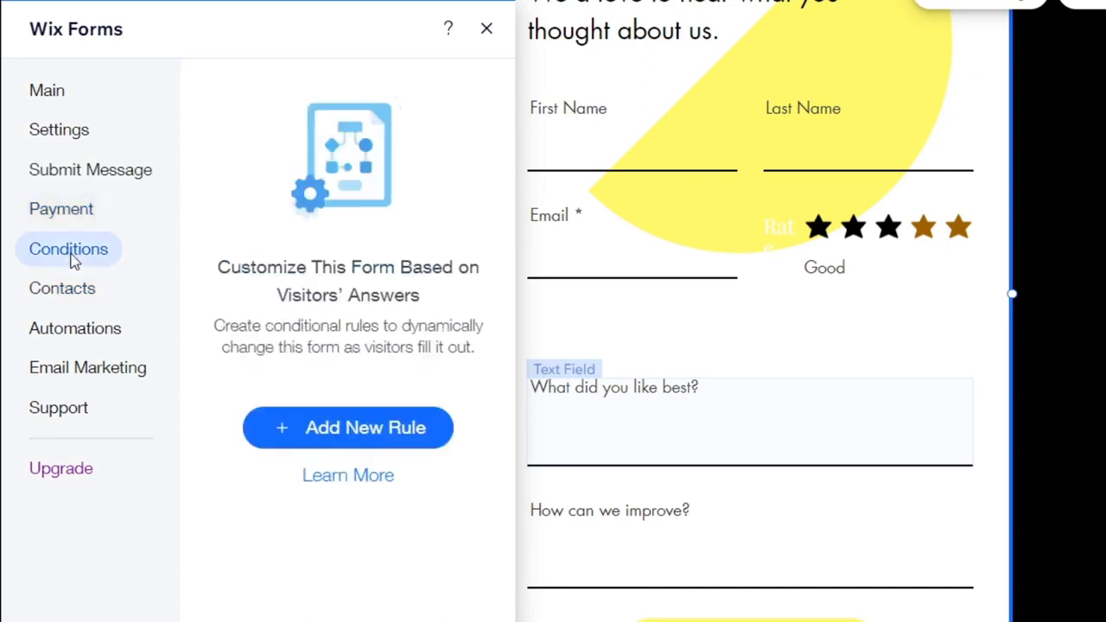
{"action": "left_click", "coordinate": [66, 298]}
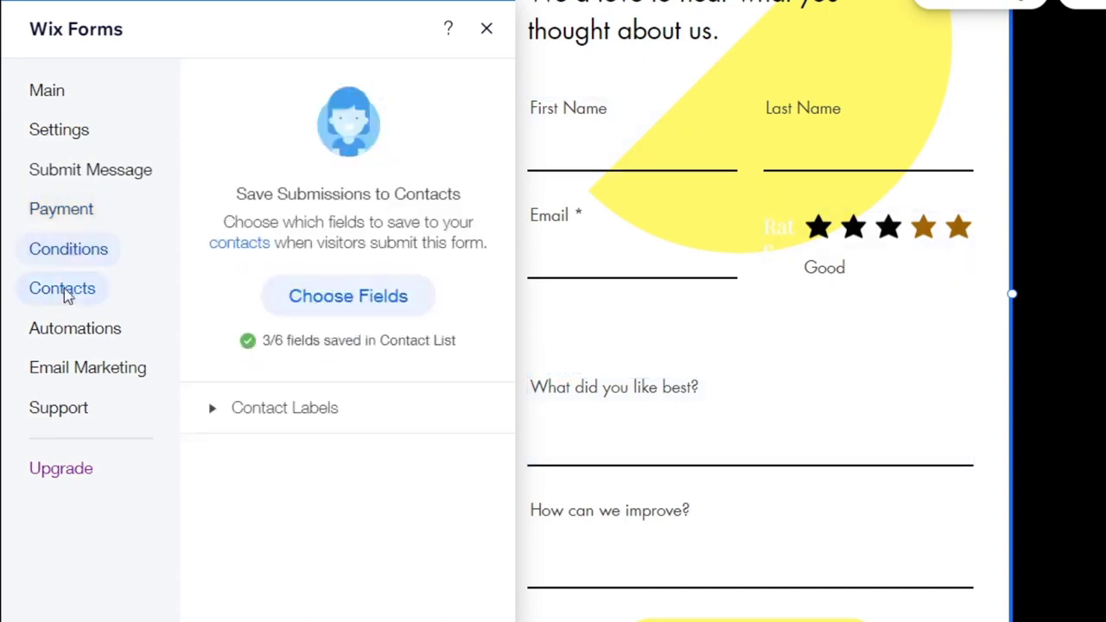
{"action": "left_click", "coordinate": [100, 339]}
{"action": "left_click", "coordinate": [106, 373]}
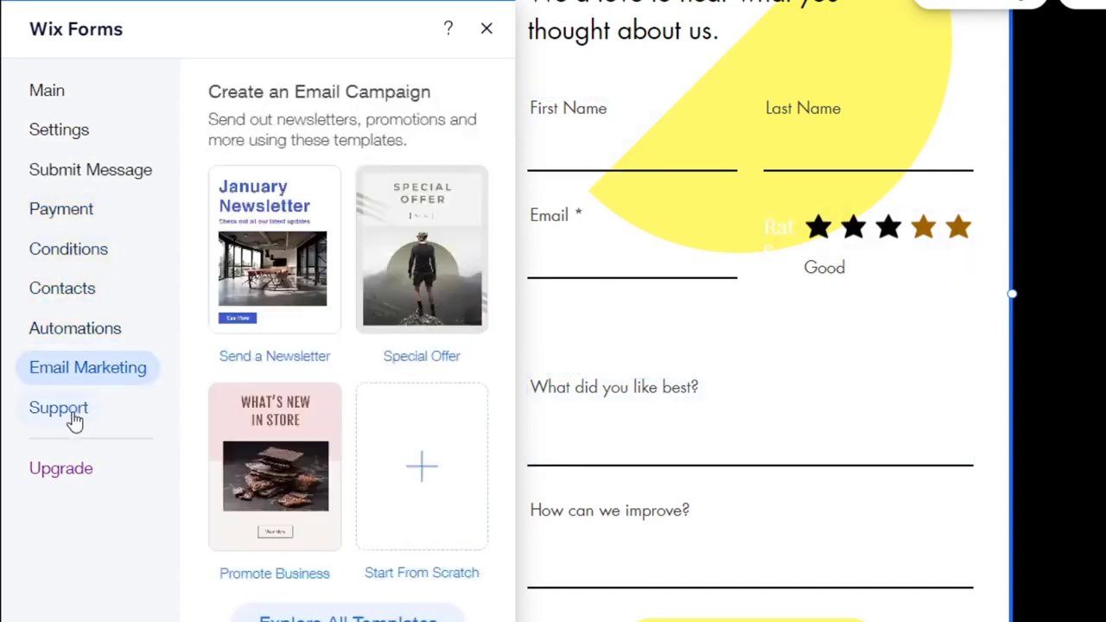
{"action": "left_click", "coordinate": [76, 412]}
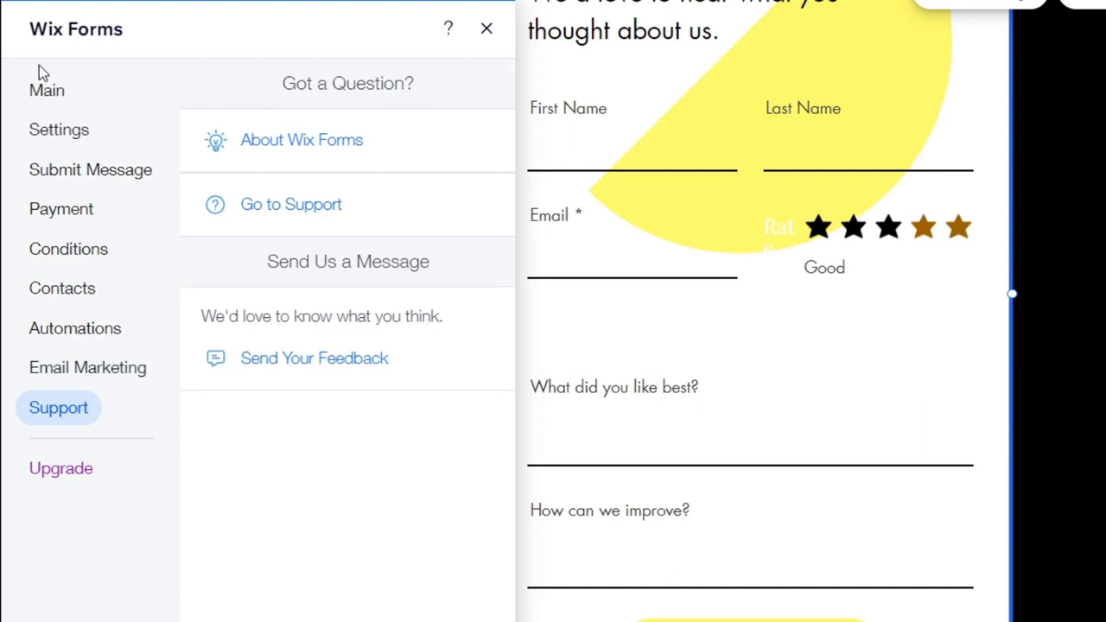
{"action": "left_click", "coordinate": [557, 61]}
{"action": "left_click", "coordinate": [587, 113]}
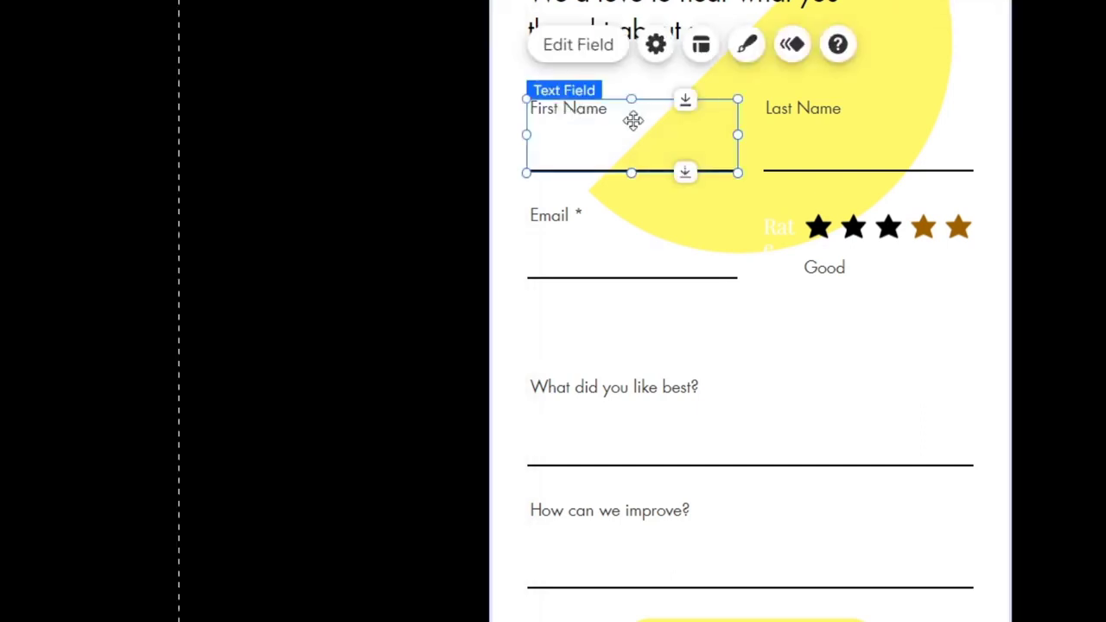
{"action": "double_click", "coordinate": [605, 115]}
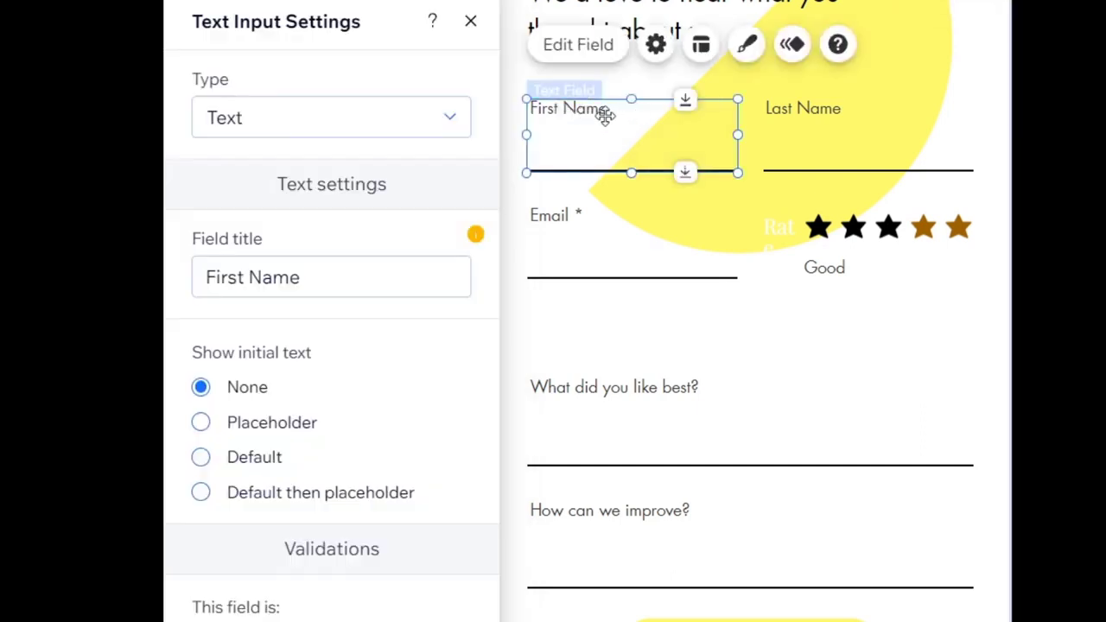
{"action": "left_click", "coordinate": [323, 114]}
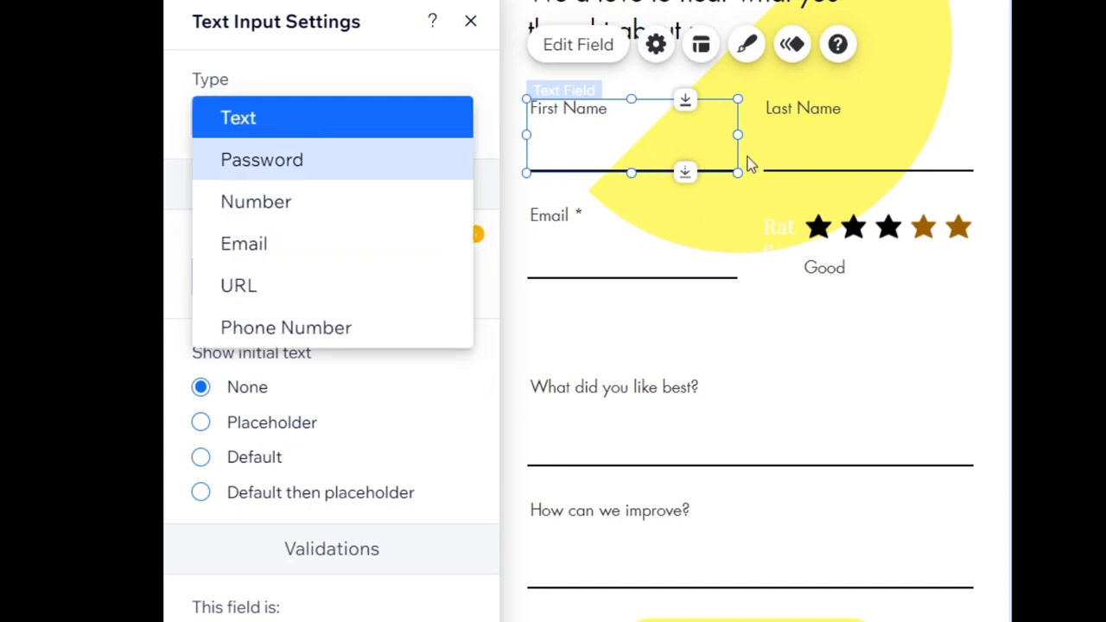
{"action": "left_click", "coordinate": [804, 281]}
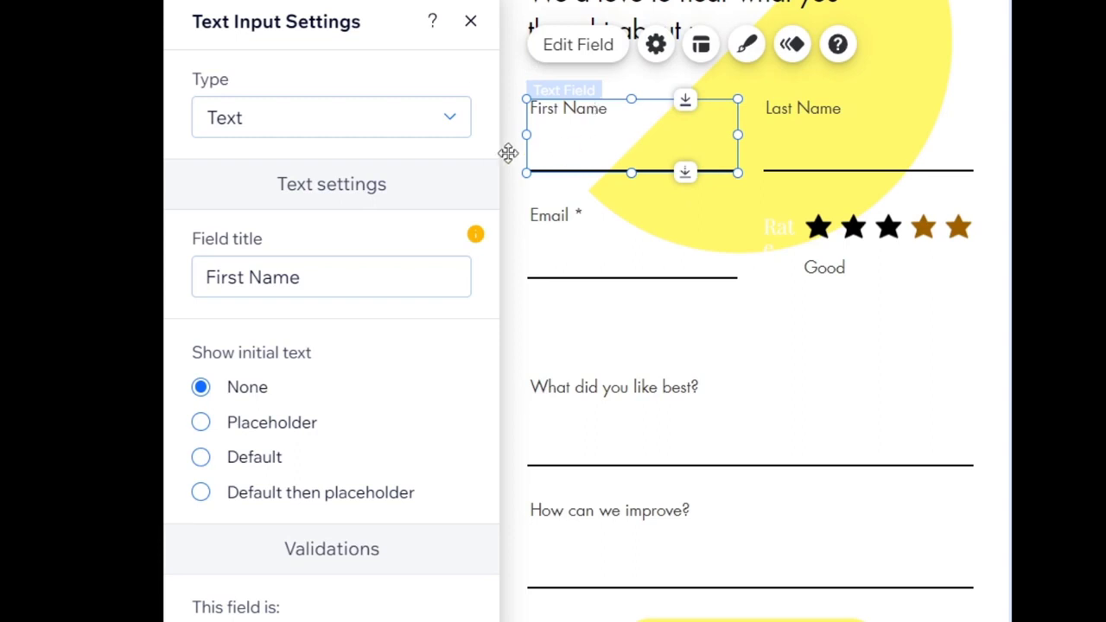
{"action": "left_click", "coordinate": [346, 127]}
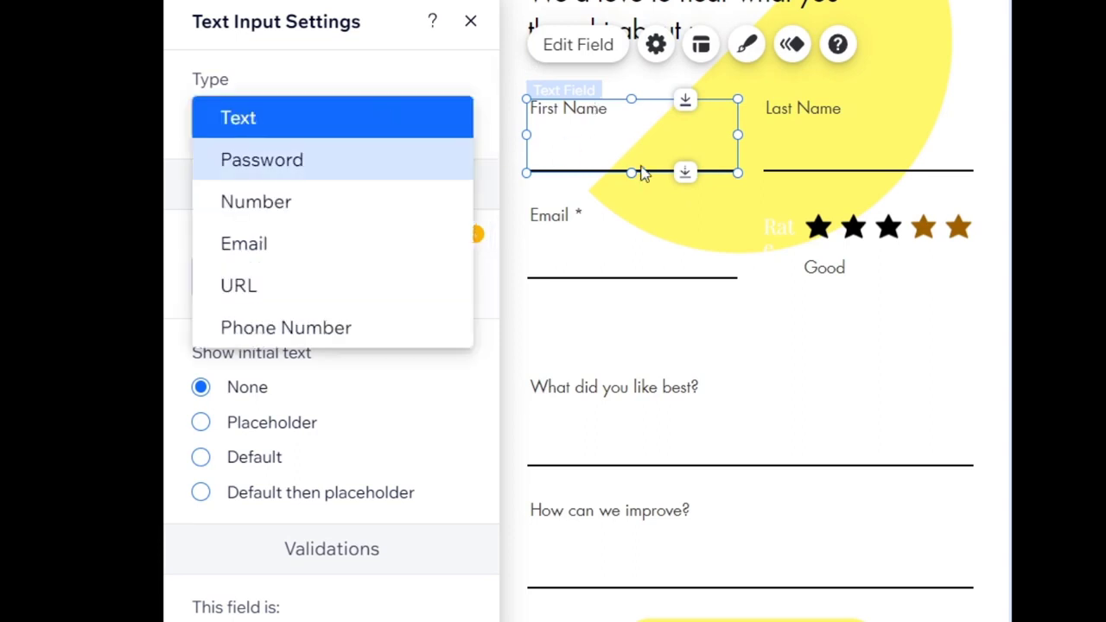
{"action": "left_click", "coordinate": [660, 208]}
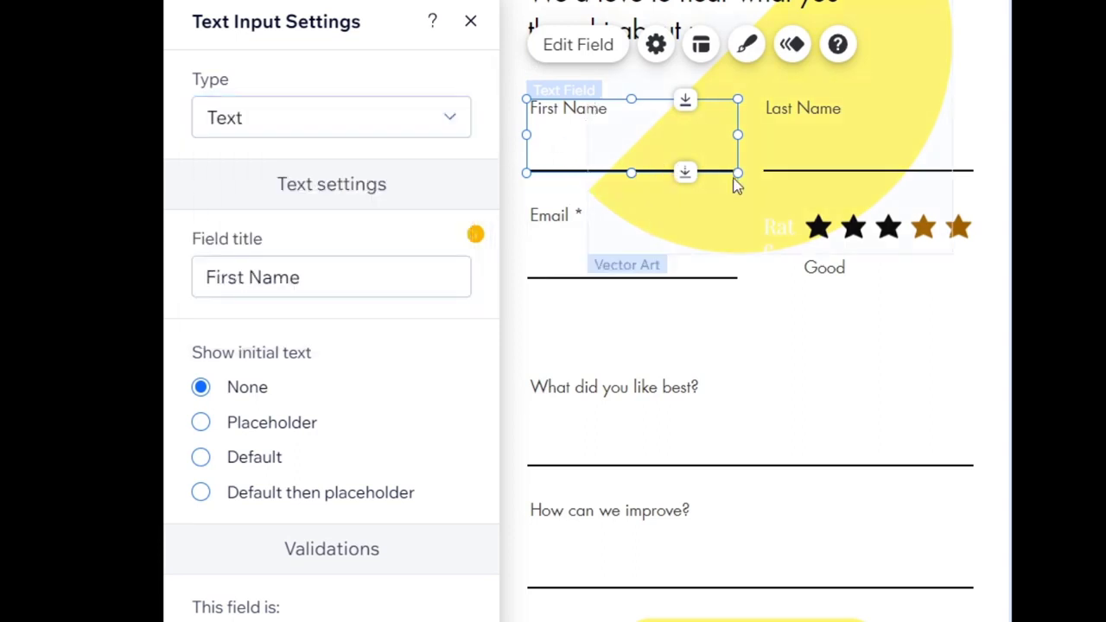
{"action": "left_click", "coordinate": [628, 235]}
{"action": "left_click", "coordinate": [731, 423]}
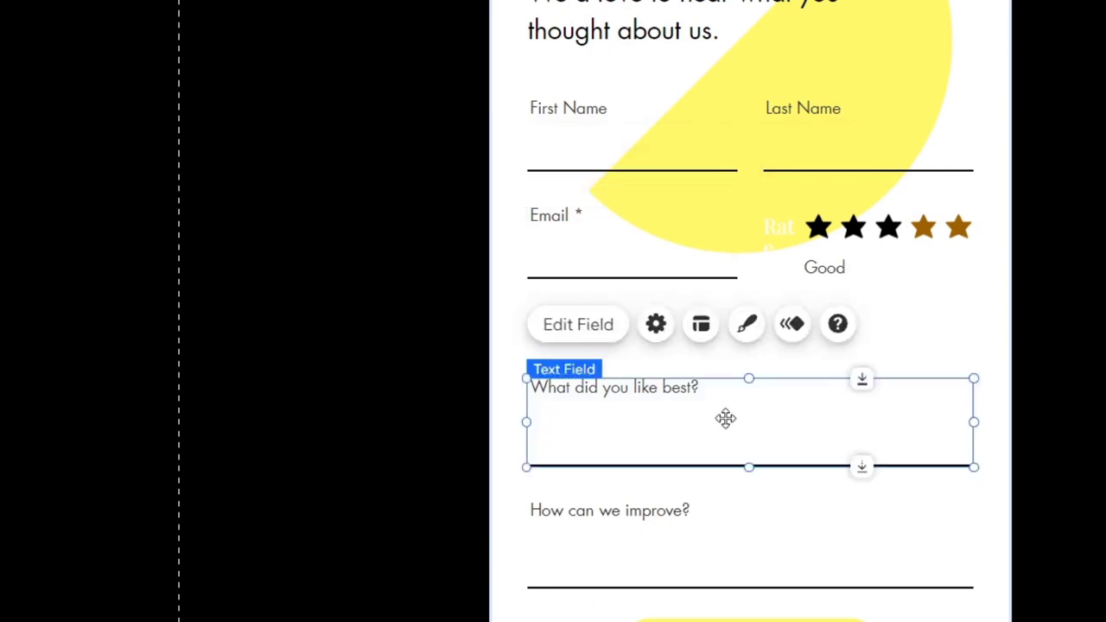
Step: Change the 'What did you like best?' field type to Number and uncheck Read only
{"action": "left_click", "coordinate": [599, 338]}
{"action": "left_click", "coordinate": [1071, 118]}
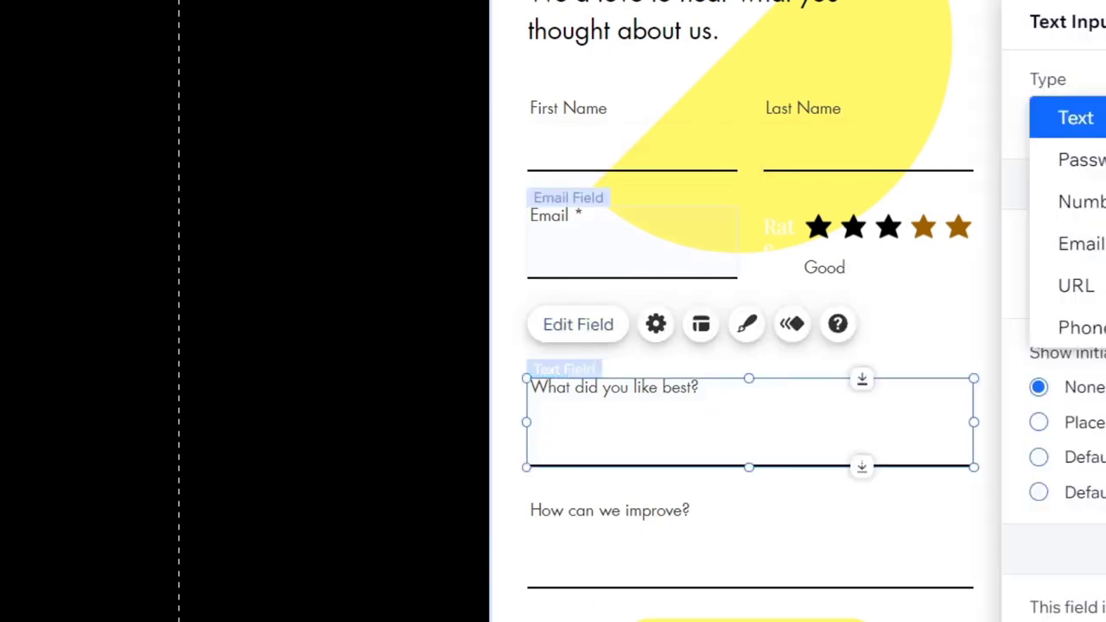
{"action": "scroll", "coordinate": [1080, 201], "scroll_direction": "down", "scroll_amount": 3}
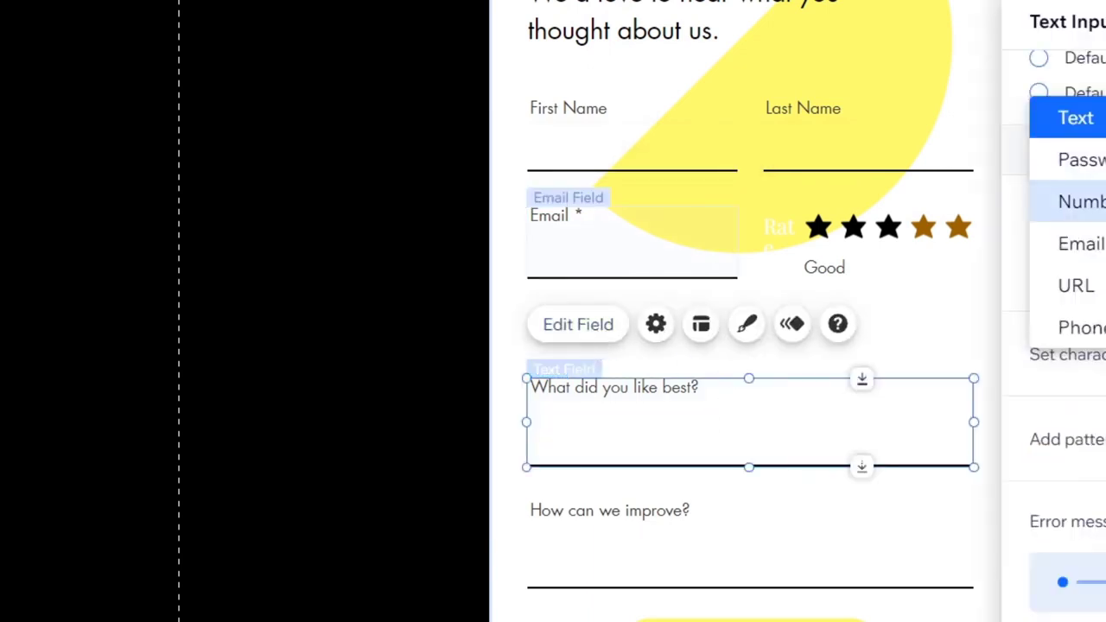
{"action": "left_click", "coordinate": [1080, 202]}
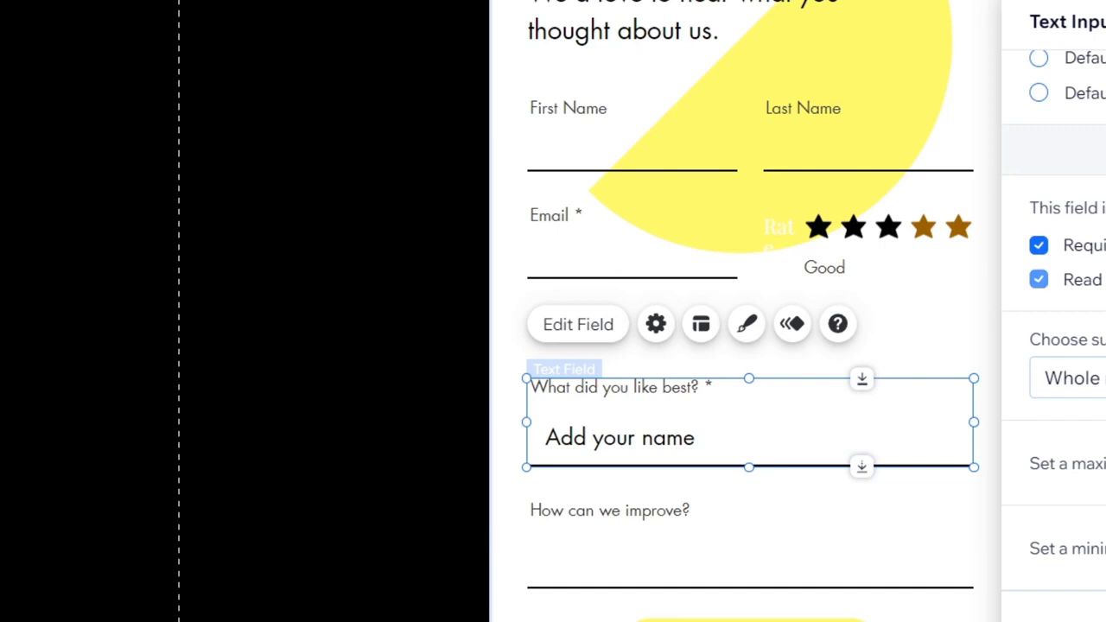
{"action": "left_click", "coordinate": [1039, 279]}
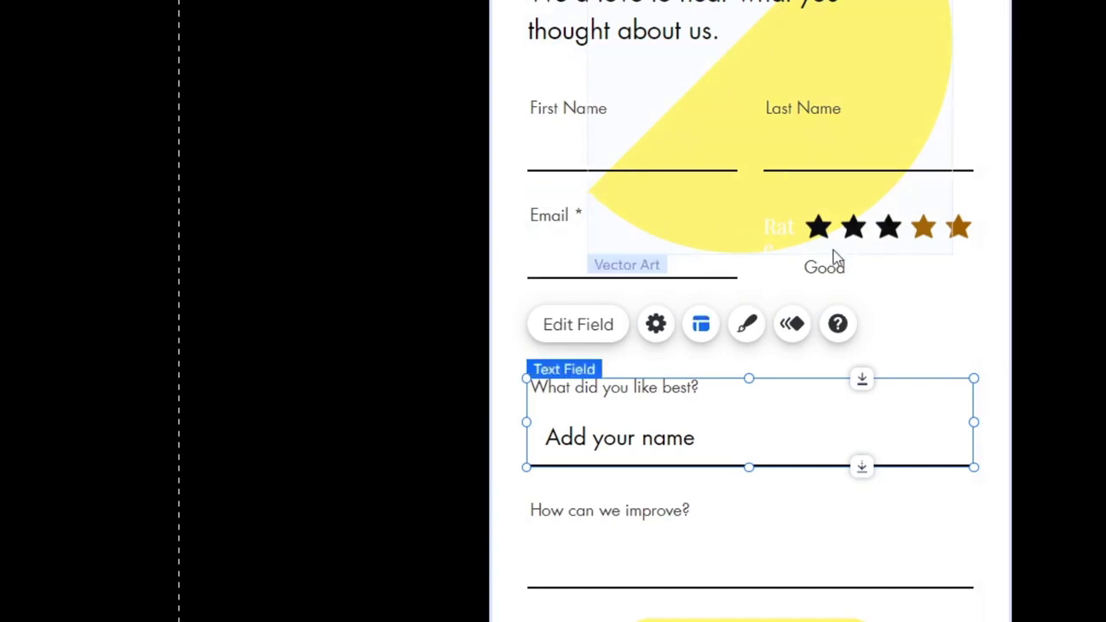
{"action": "scroll", "coordinate": [881, 201], "scroll_direction": "up", "scroll_amount": 4}
{"action": "scroll", "coordinate": [884, 205], "scroll_direction": "down", "scroll_amount": 3}
{"action": "scroll", "coordinate": [886, 229], "scroll_direction": "down", "scroll_amount": 3}
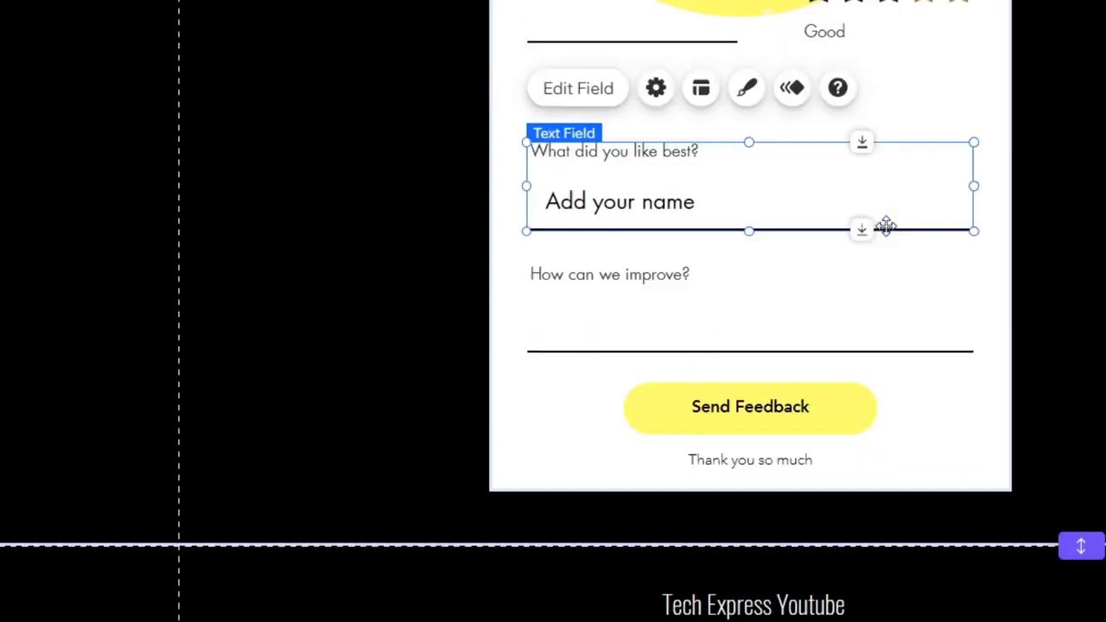
{"action": "scroll", "coordinate": [885, 229], "scroll_direction": "up", "scroll_amount": 6}
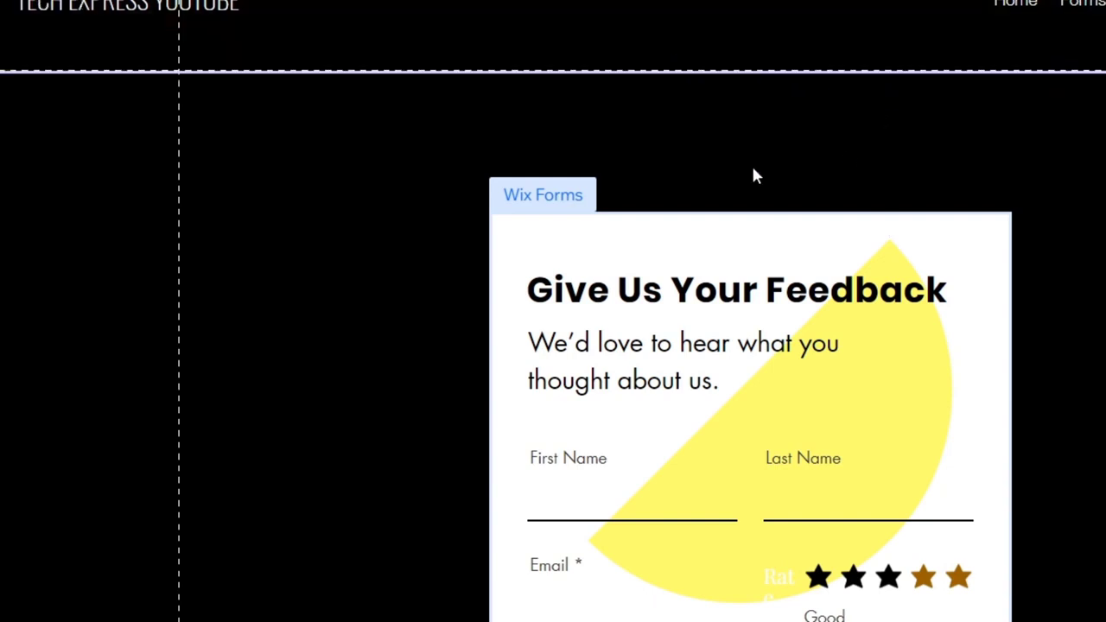
Step: Open Add Elements to browse the Contact & Forms > Feedback form templates
{"action": "left_click", "coordinate": [2, 8]}
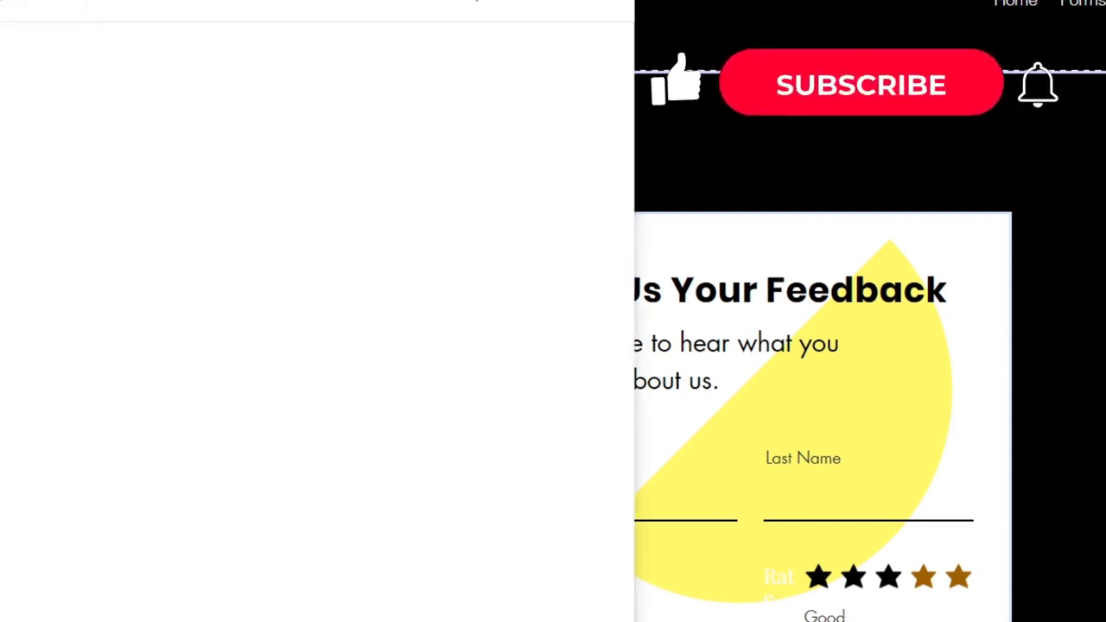